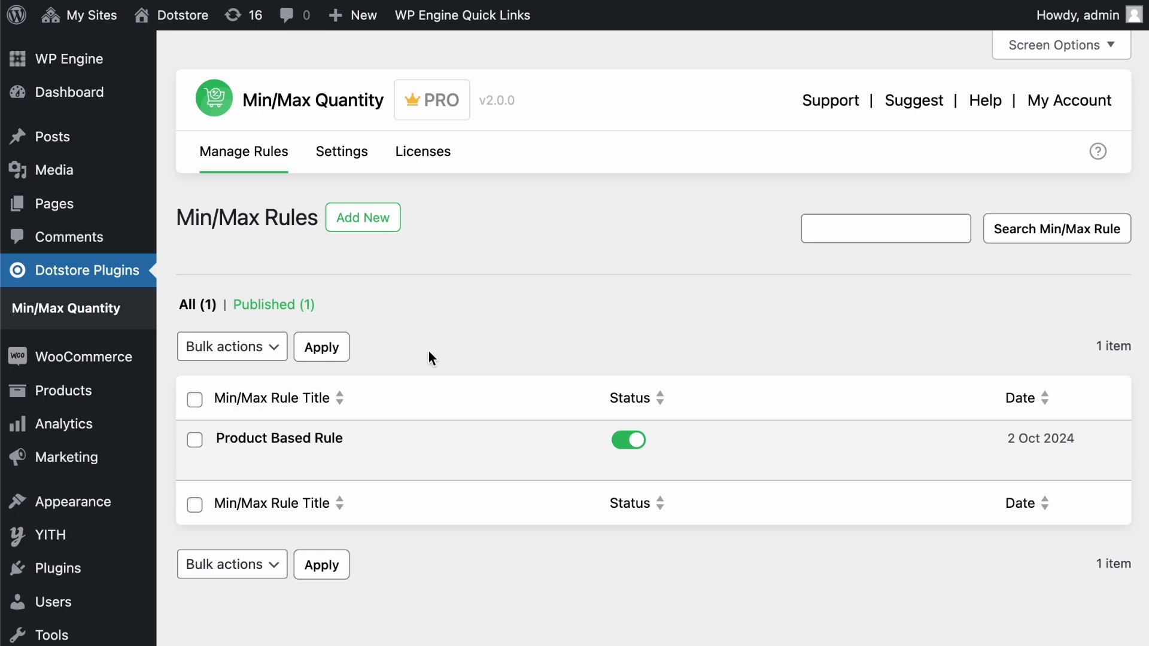
Edit Product Based Rule and expand rule group #1: Helena Hooded Fleece, min 2, max 10, step 2, default 4.
mouse_move(236, 443)
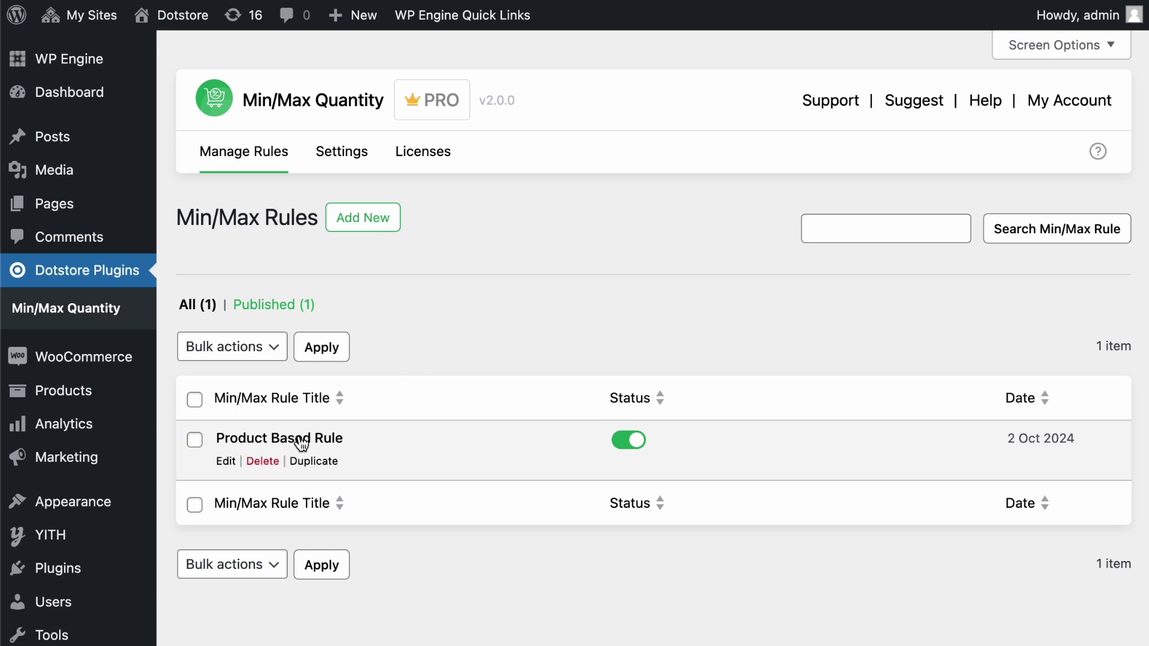
click(226, 461)
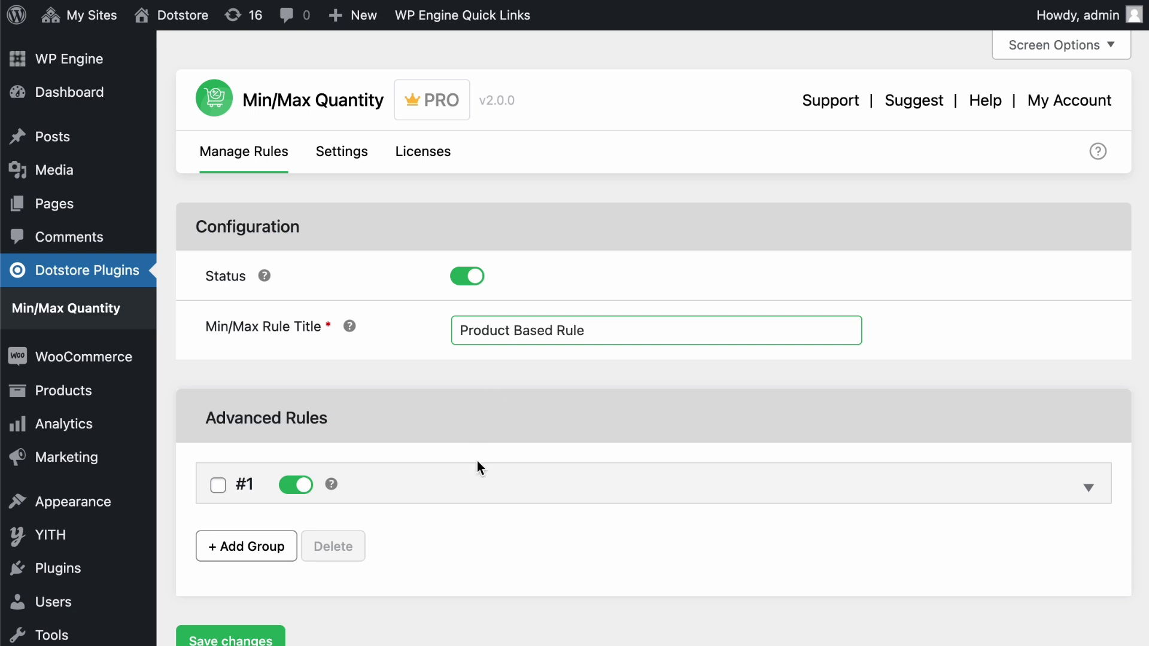
scroll(478, 461, down, 1)
scroll(475, 461, down, 2)
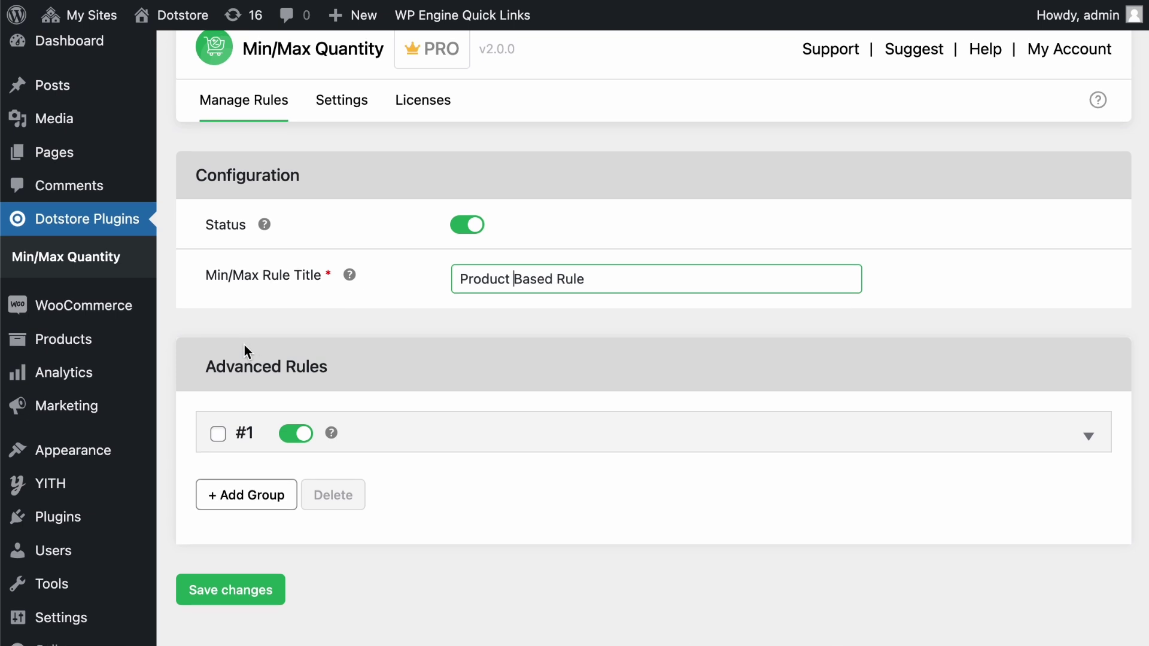
click(419, 449)
scroll(422, 448, down, 5)
scroll(421, 448, down, 1)
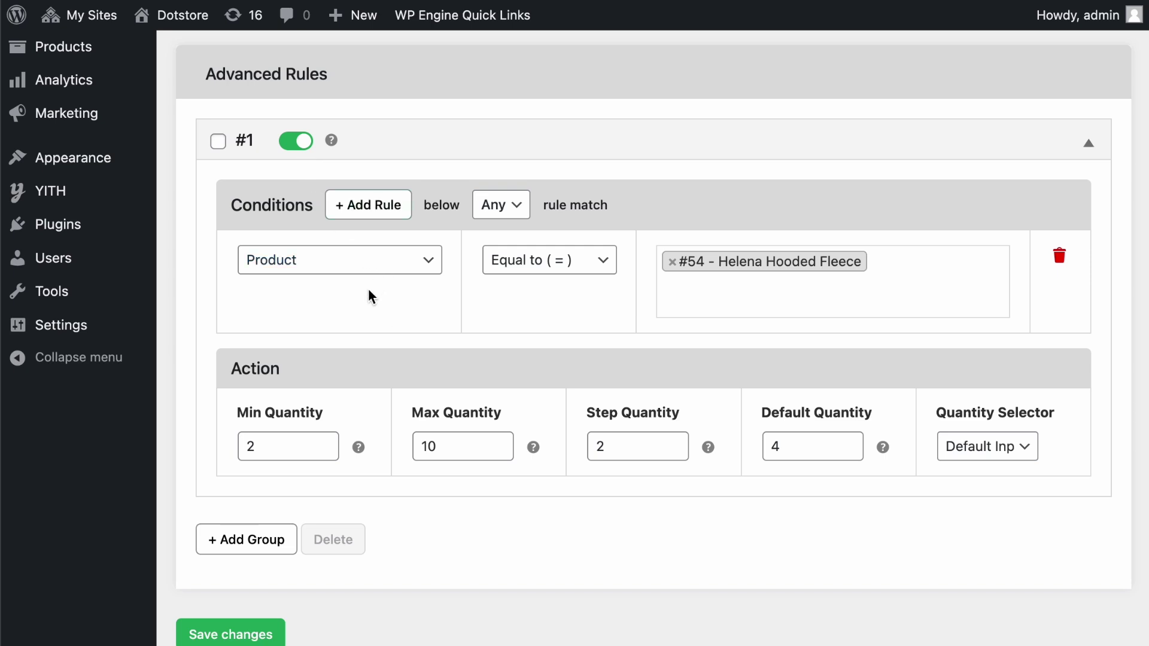
double_click(272, 207)
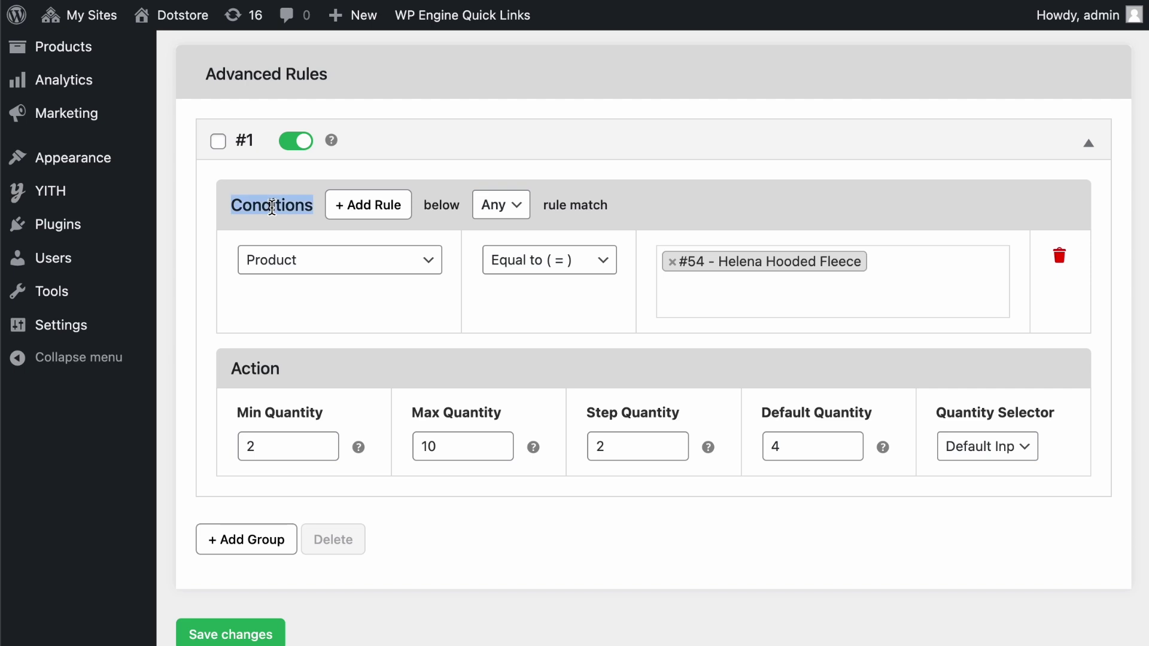
double_click(256, 368)
click(286, 276)
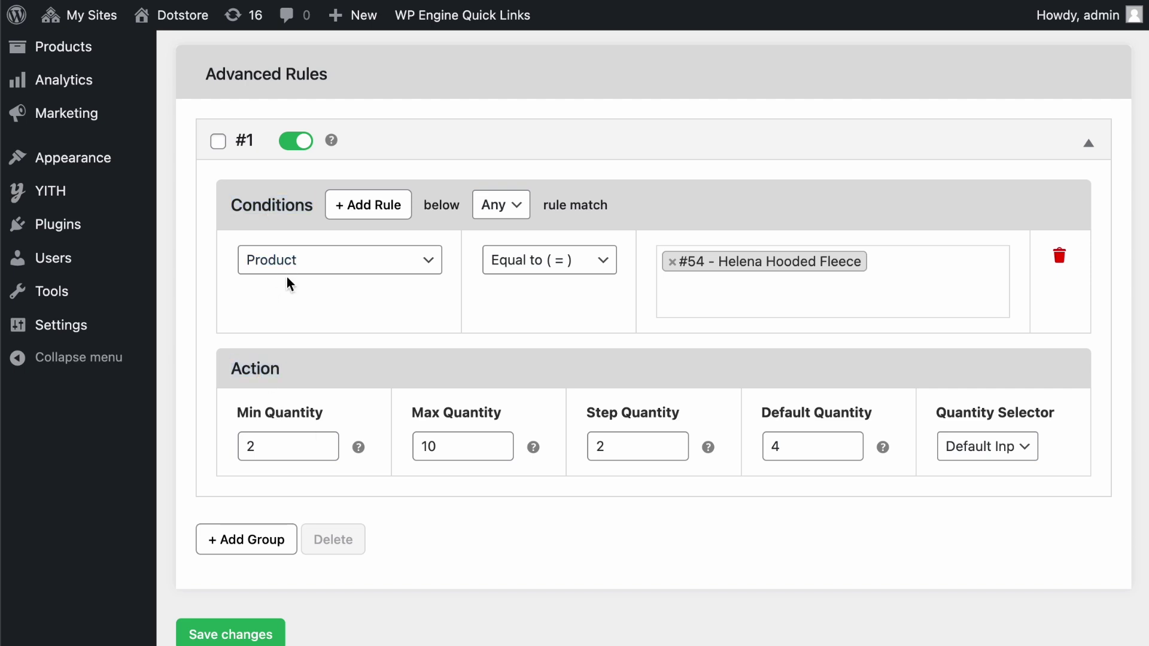
click(307, 267)
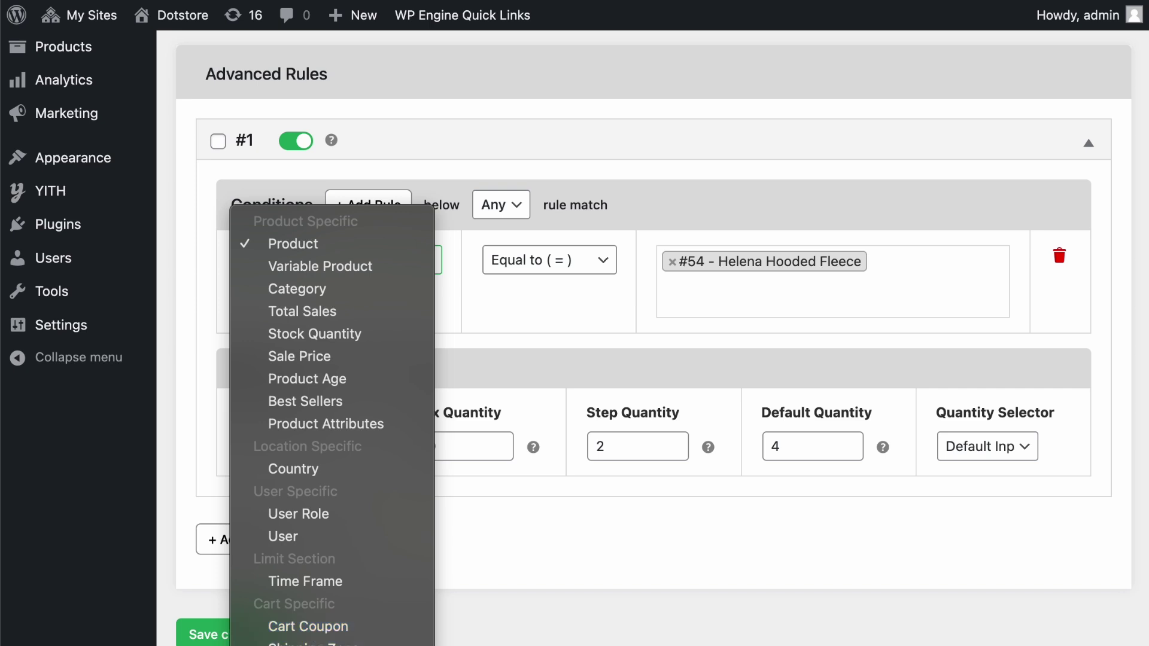
click(475, 550)
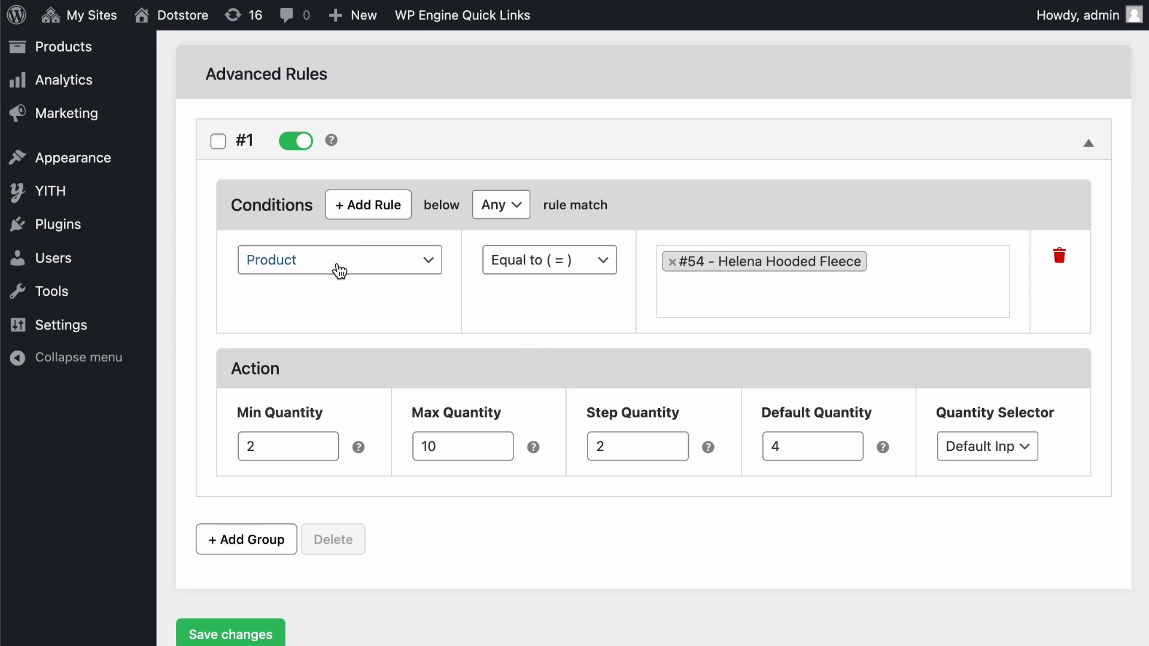
click(716, 285)
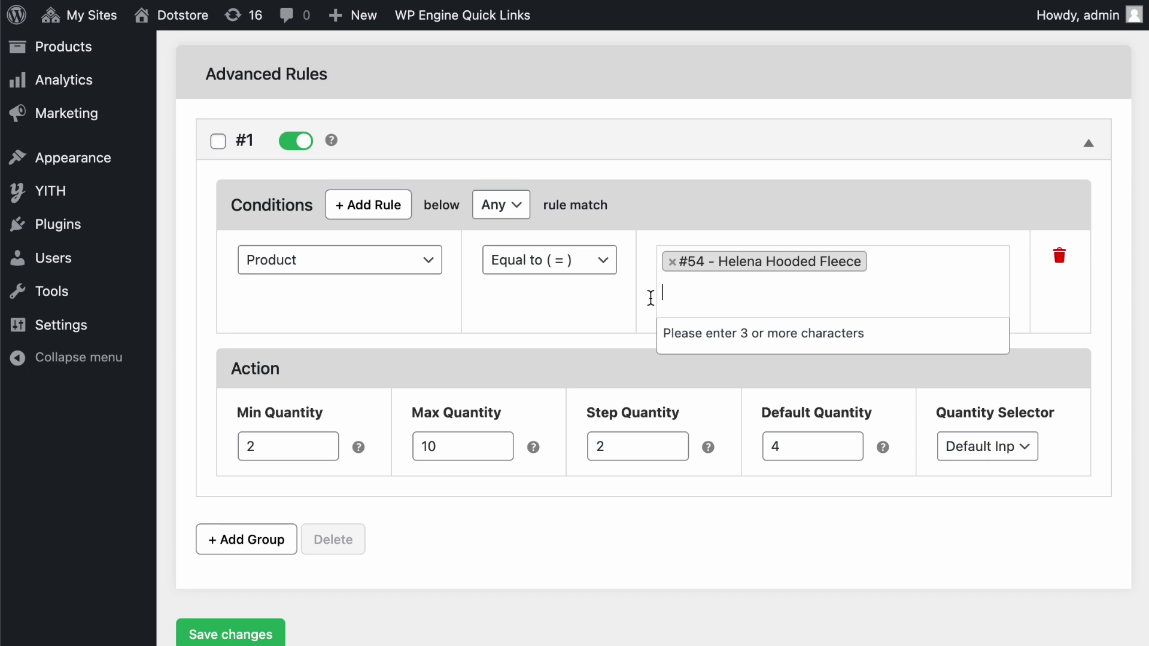
Save Product Based Rule unchanged, keeping Default Input as the quantity selector.
click(612, 294)
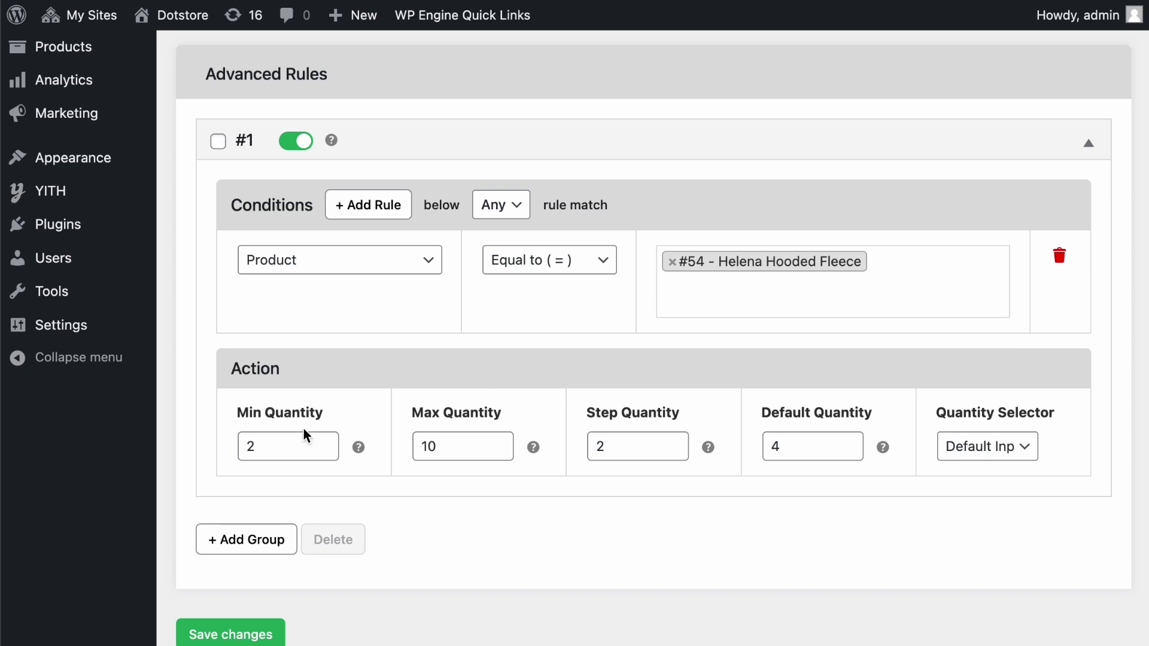
click(290, 450)
click(460, 415)
click(989, 445)
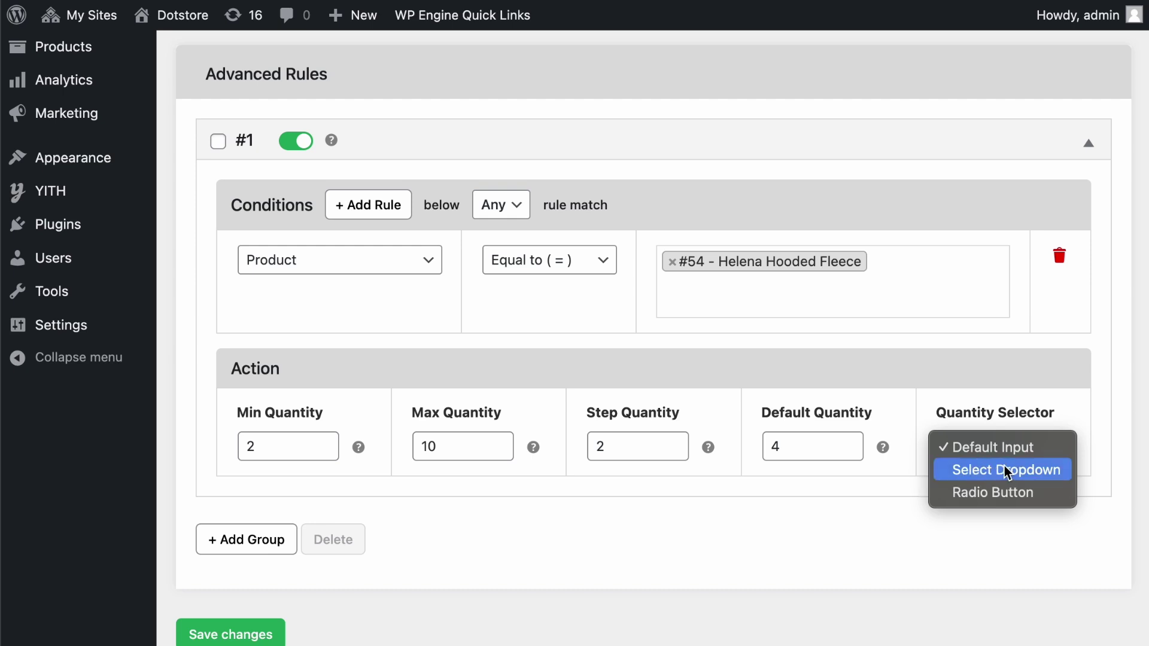
click(876, 519)
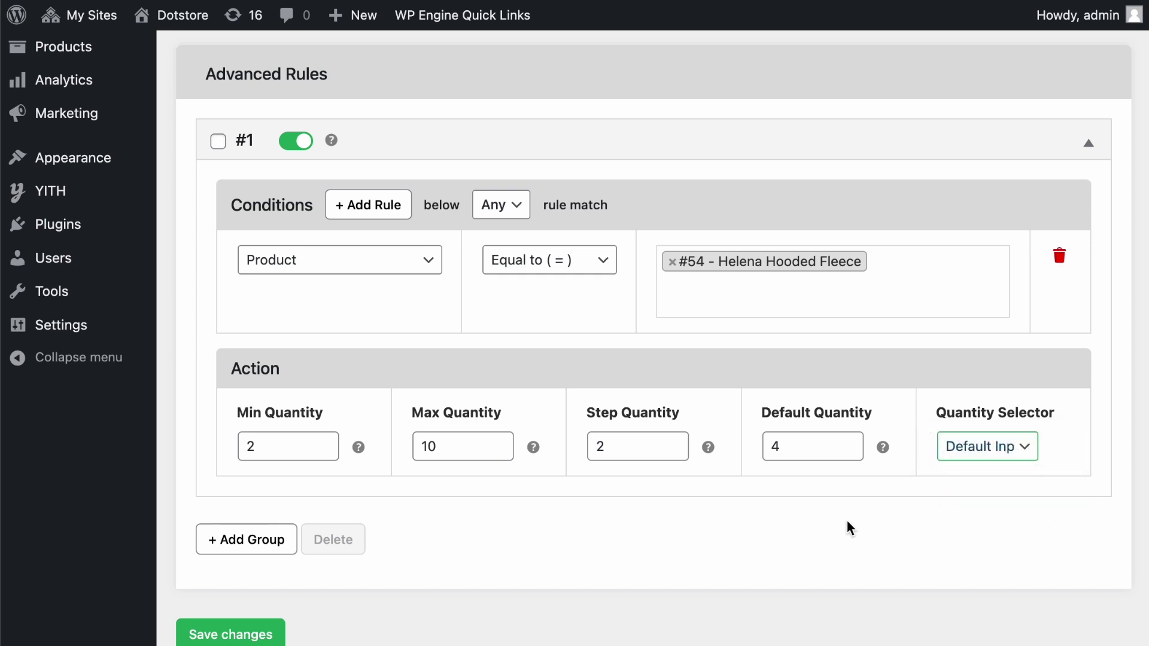
click(258, 634)
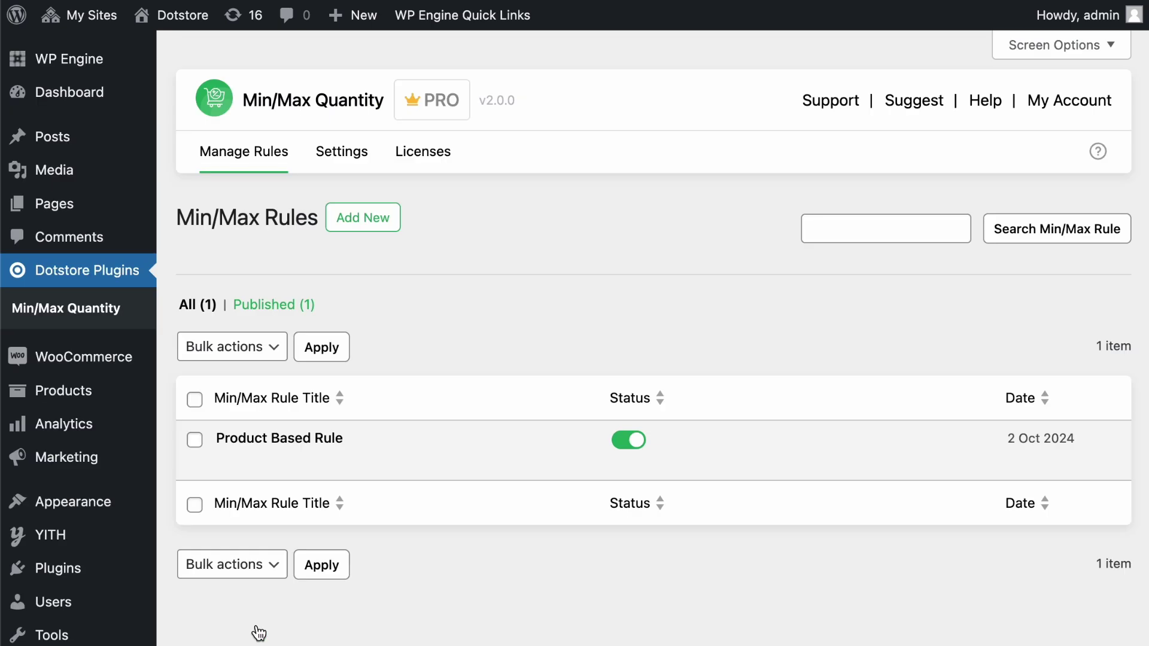
Review the General settings: order quantity limits 10–20 and order value limits 599–5999.
click(326, 172)
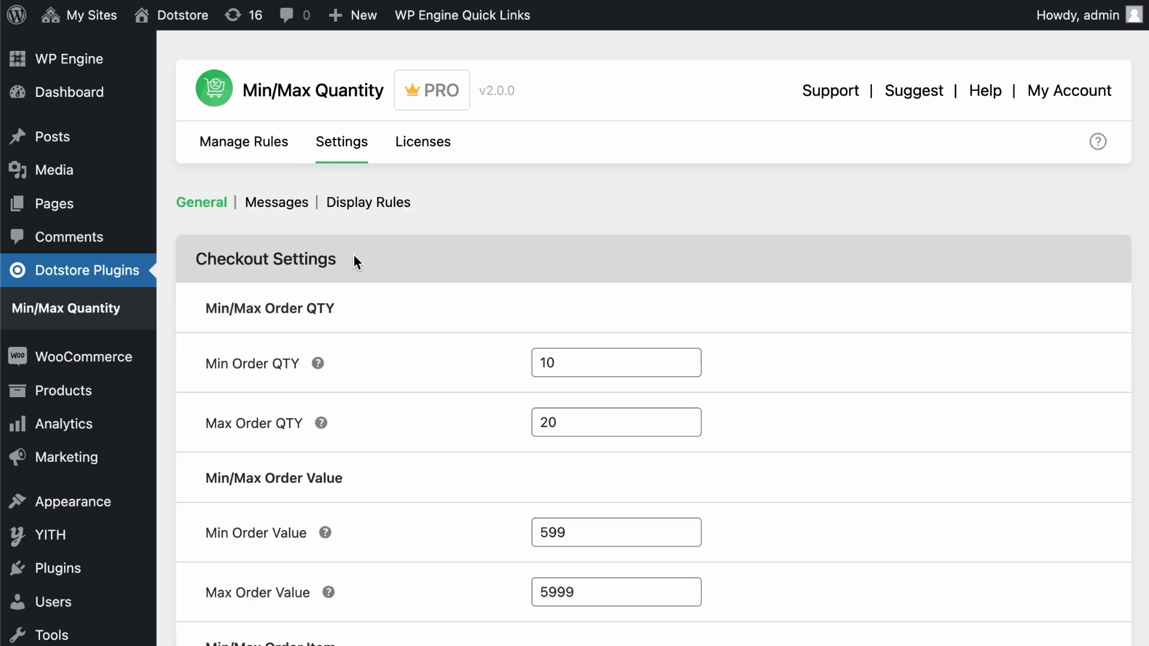
scroll(354, 259, down, 1)
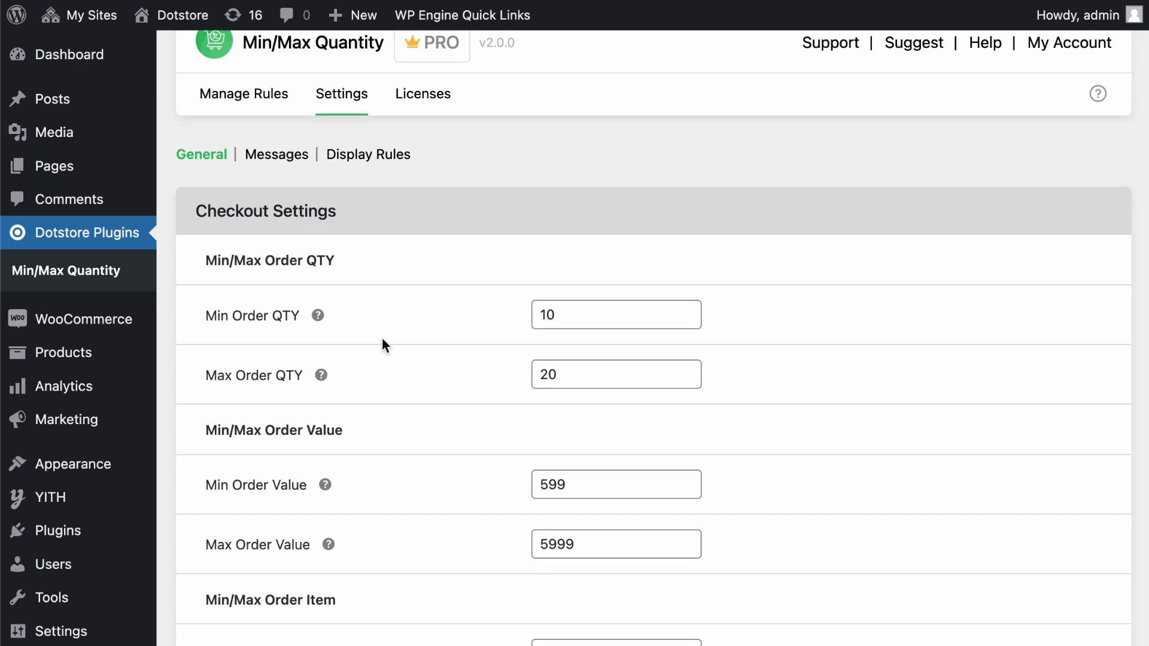
scroll(382, 338, down, 2)
scroll(381, 337, down, 5)
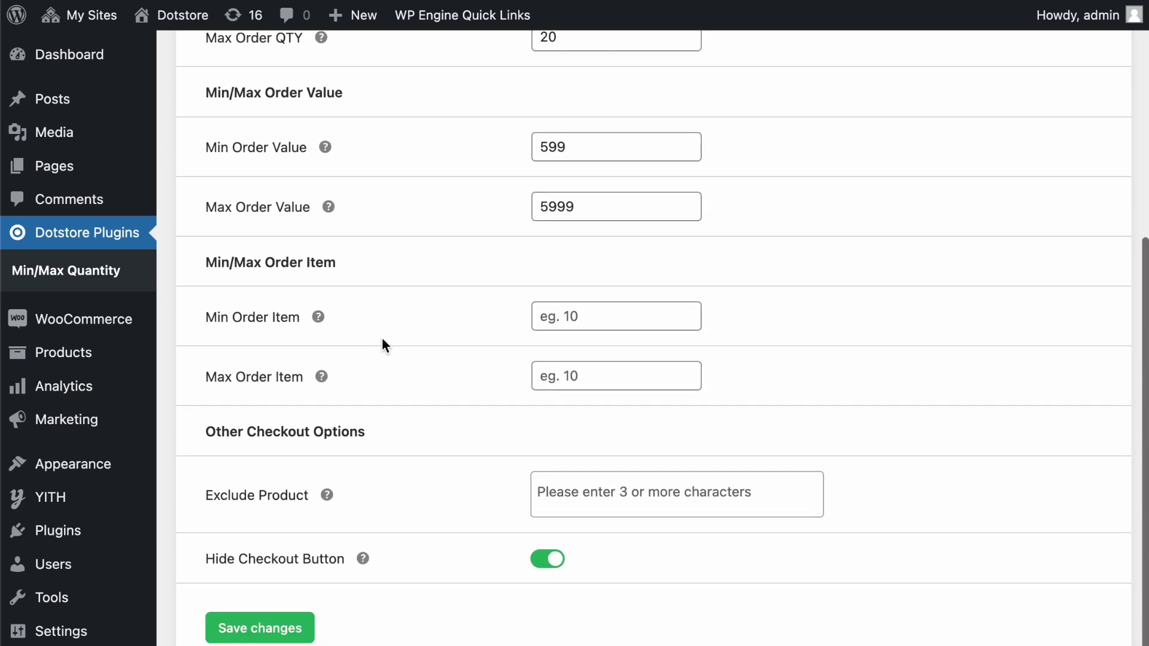
scroll(382, 338, up, 5)
scroll(382, 339, up, 3)
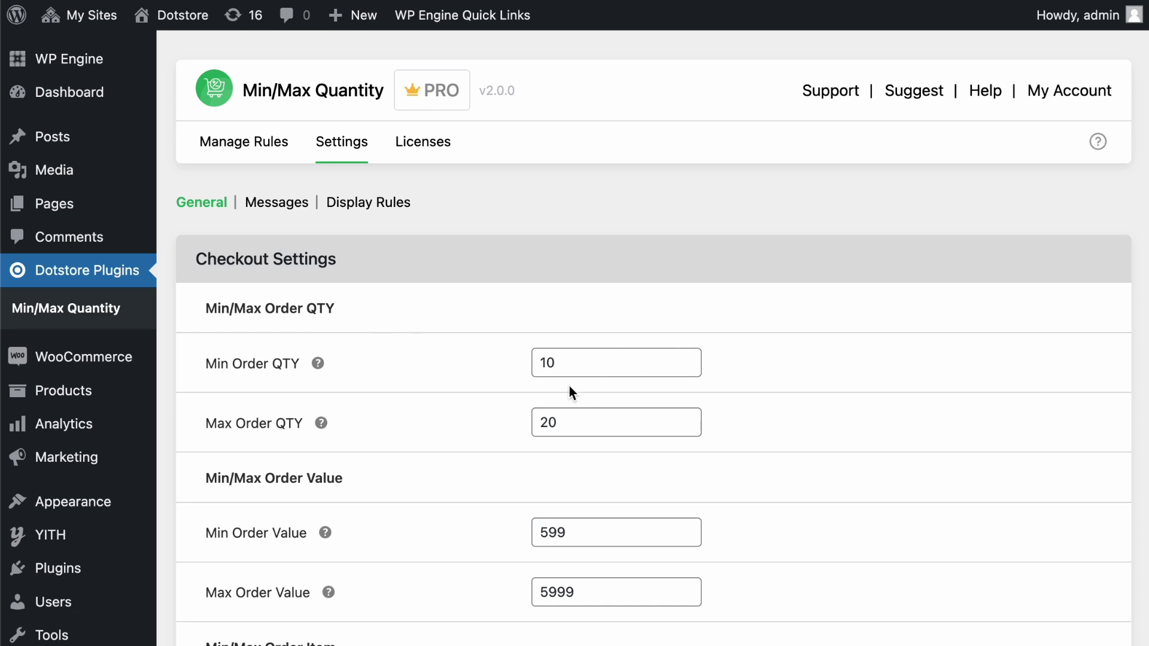
click(591, 367)
click(635, 333)
scroll(634, 397, down, 3)
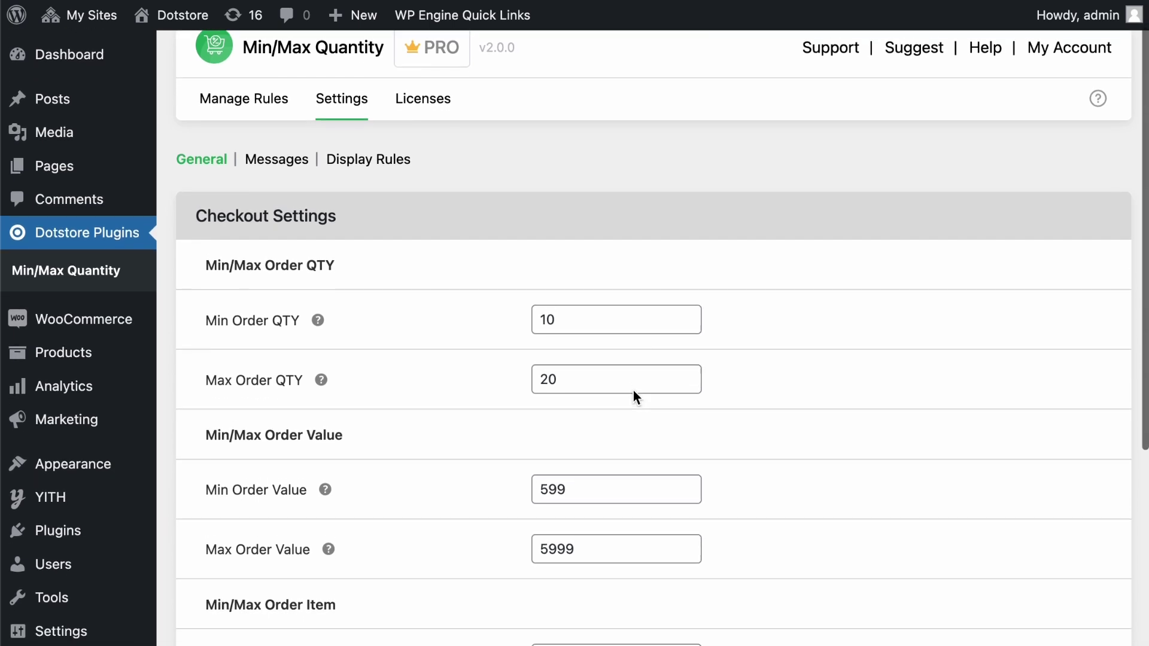
scroll(634, 395, down, 4)
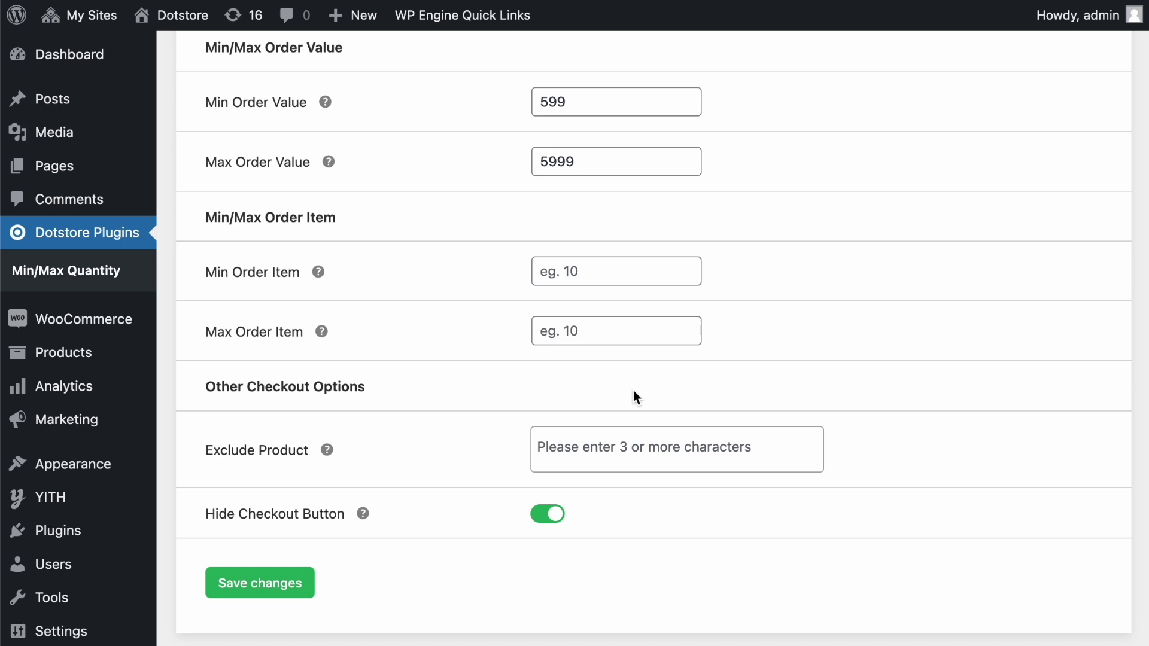
scroll(633, 397, up, 7)
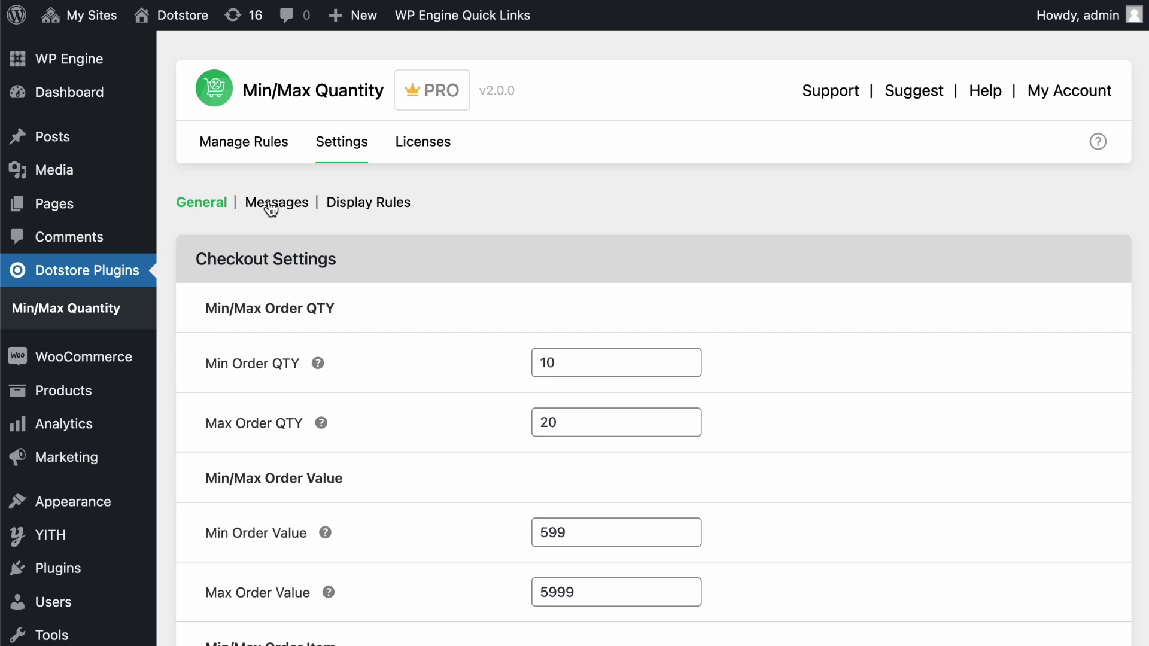
Browse the Messages settings' default templates for order quantity, order value and order item limits.
click(272, 203)
scroll(422, 369, down, 1)
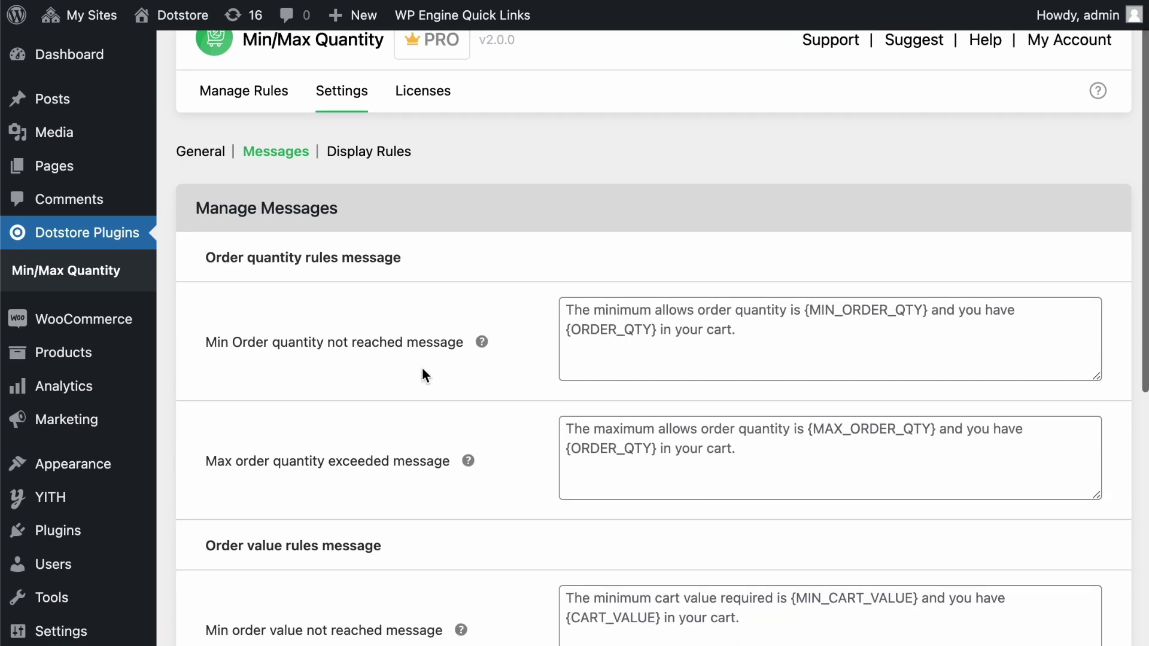
scroll(422, 368, down, 1)
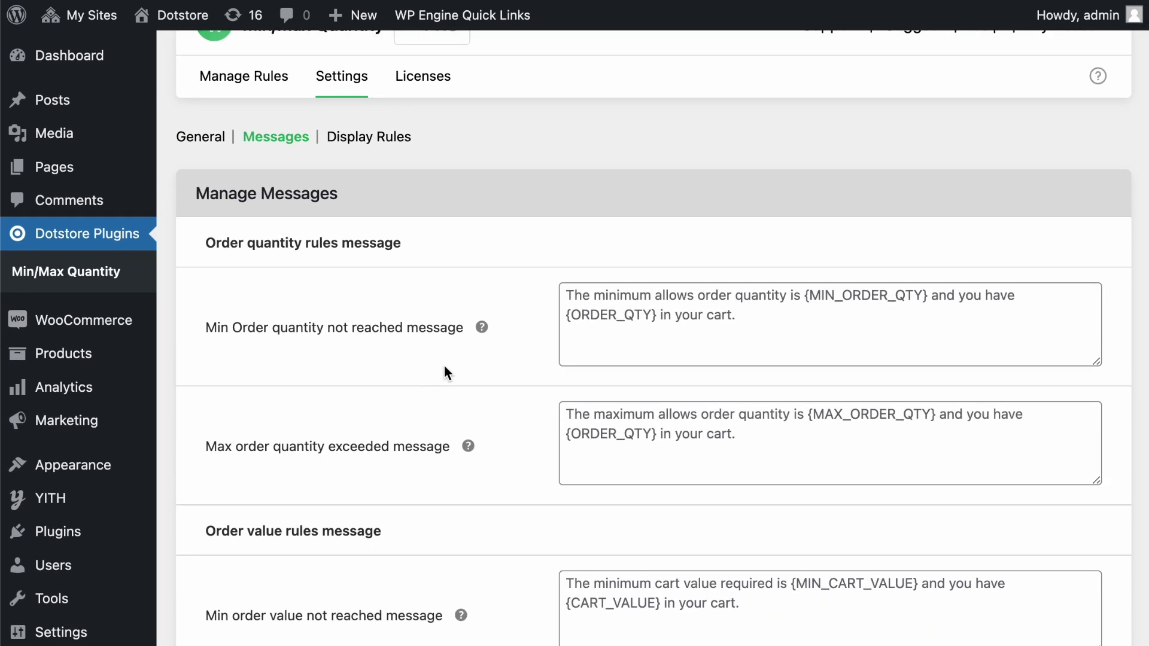
scroll(548, 353, down, 7)
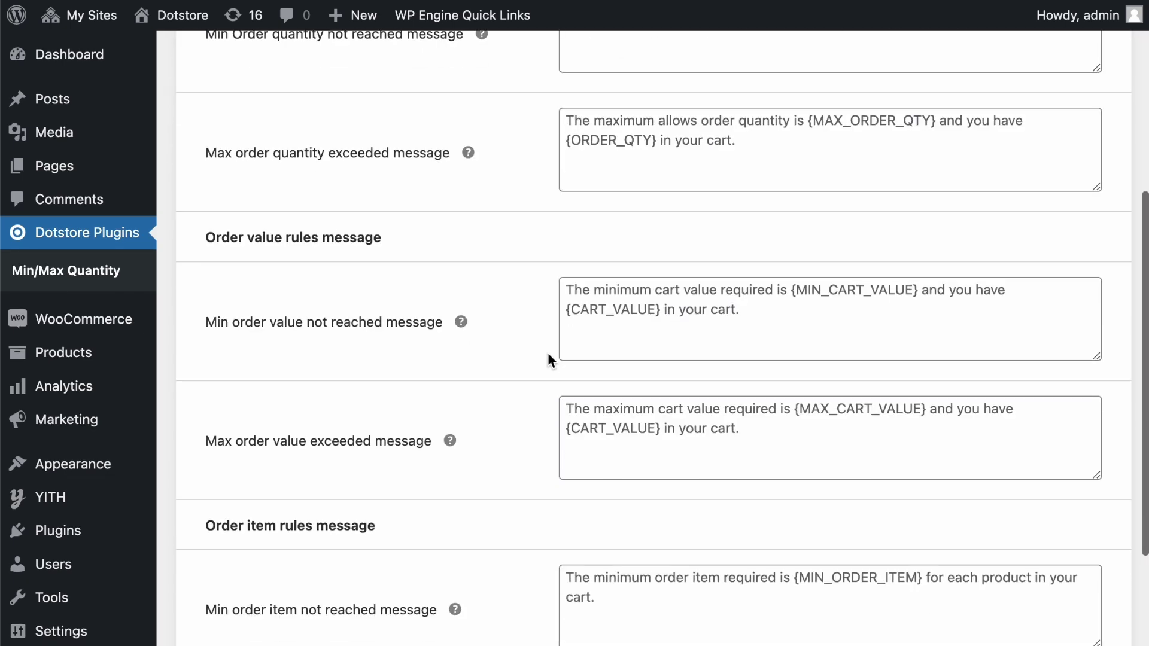
scroll(548, 353, down, 2)
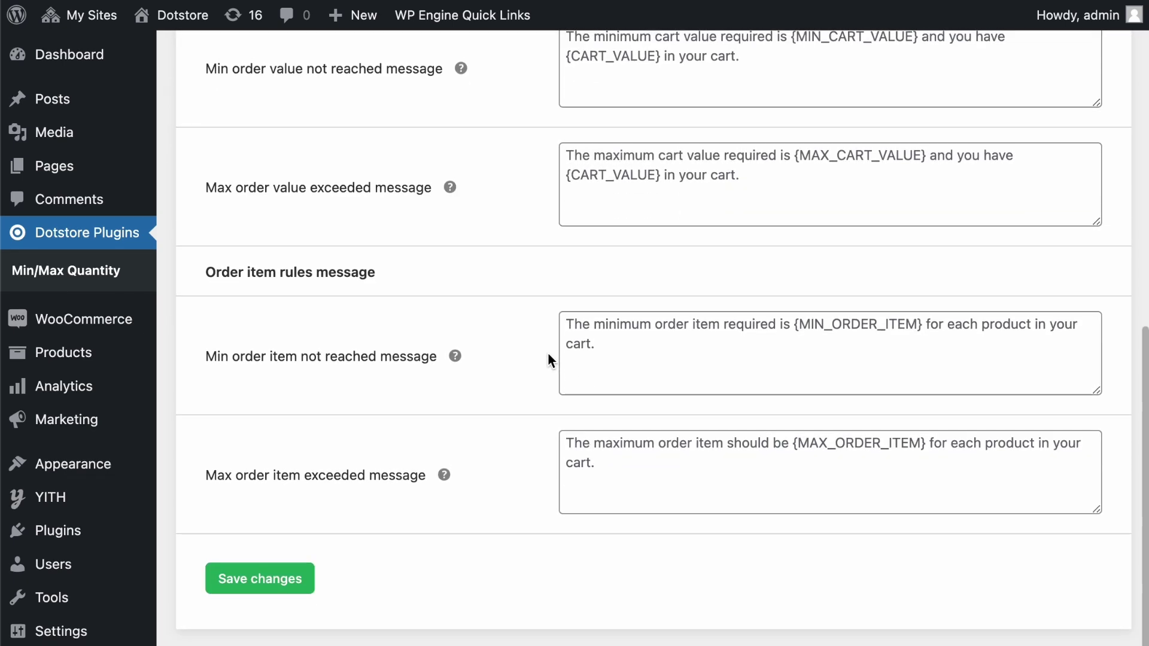
scroll(548, 353, up, 10)
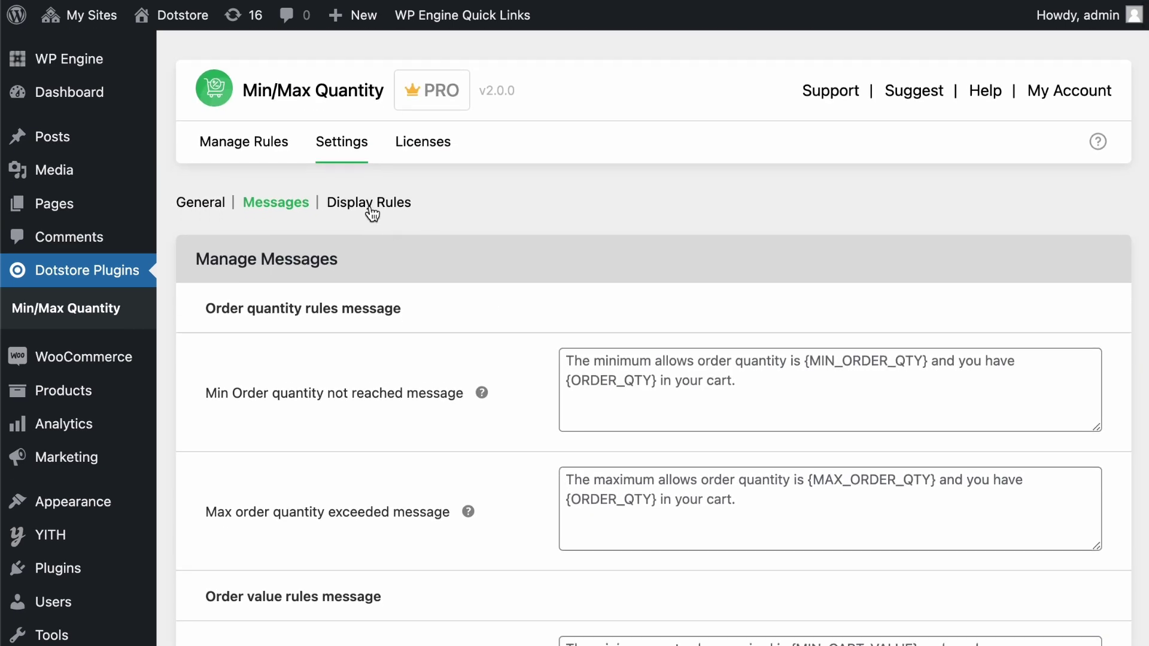
Switch to the Display Rules settings sub-tab.
click(371, 203)
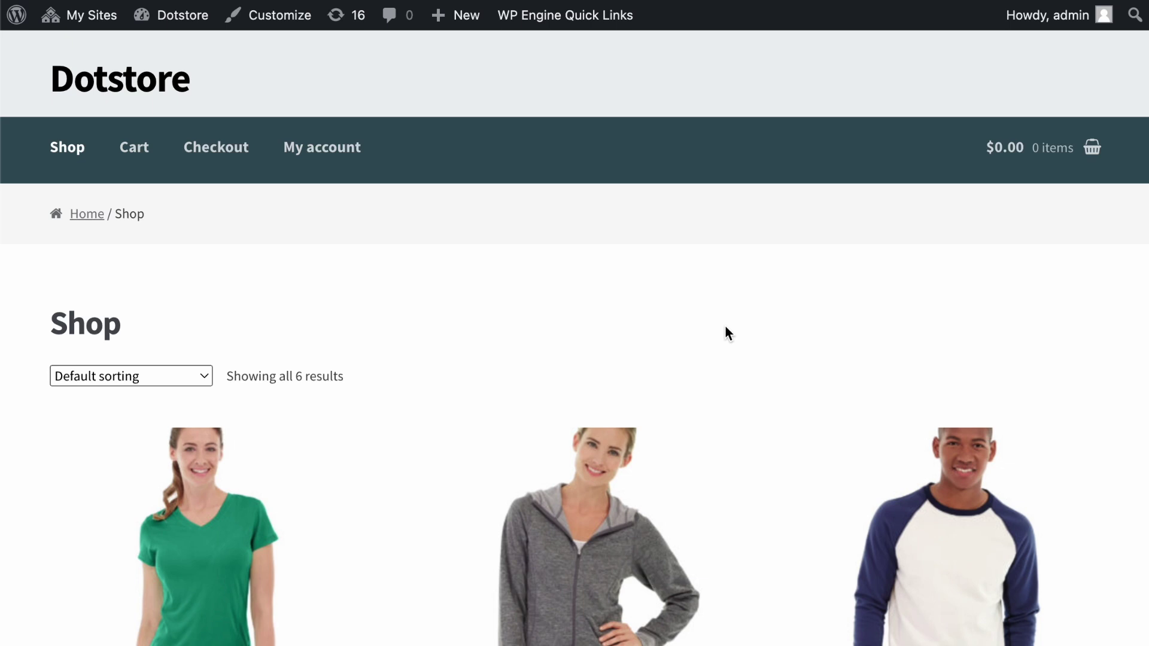
Open the Helena Hooded Fleece product page from the Shop list.
scroll(725, 327, down, 3)
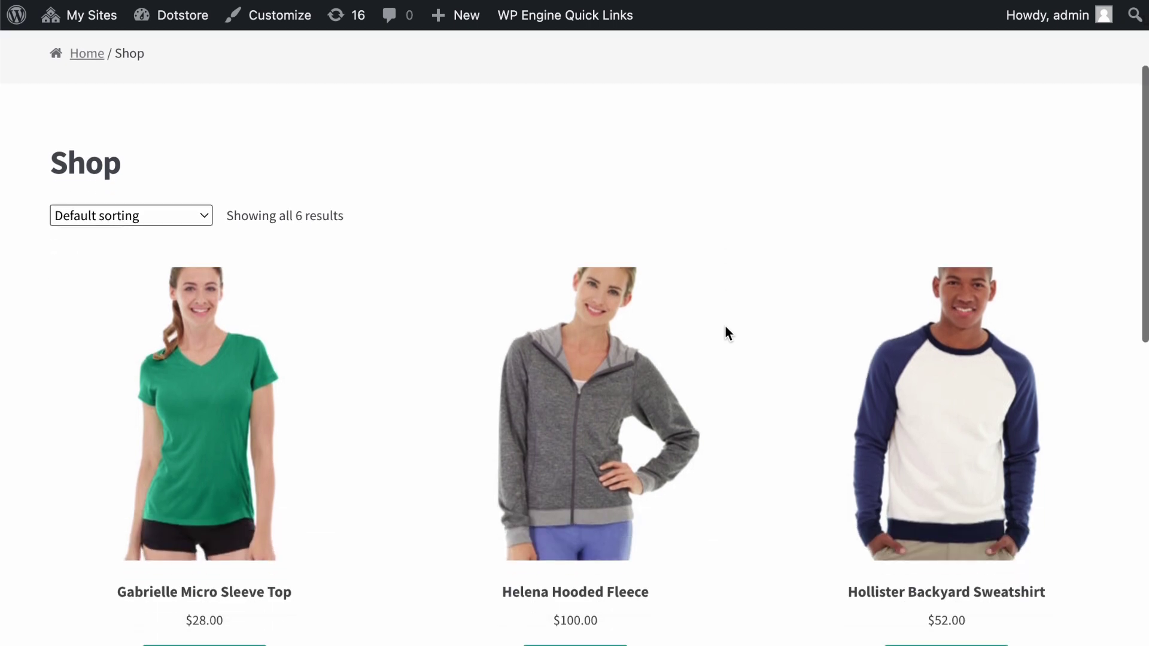
scroll(727, 334, down, 2)
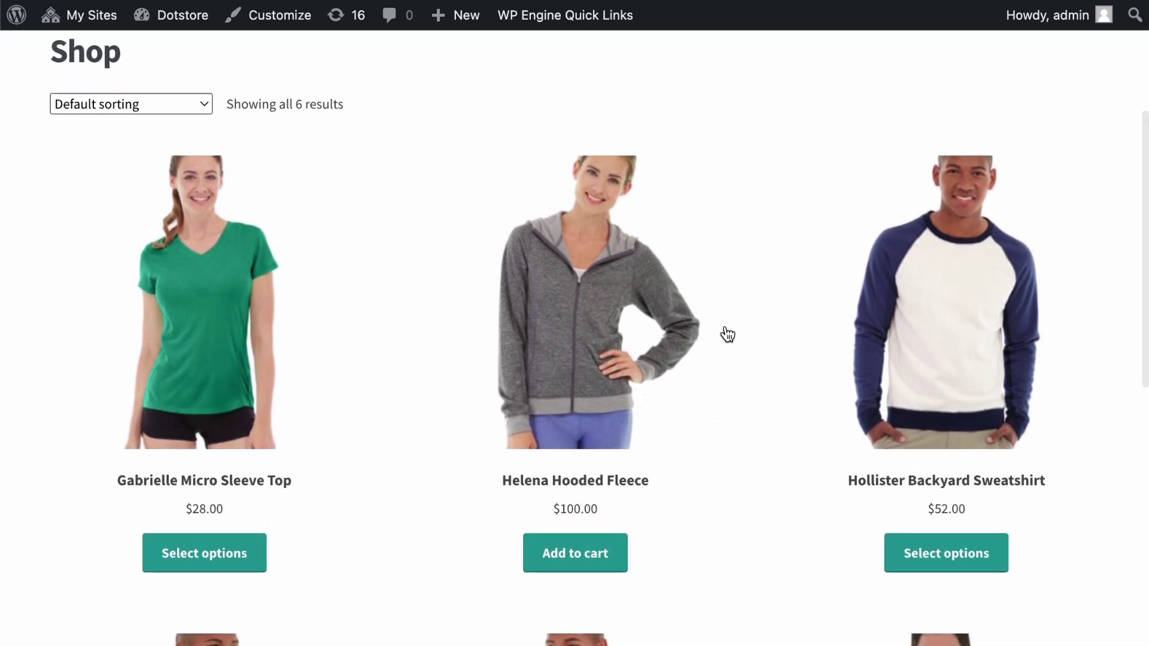
click(606, 353)
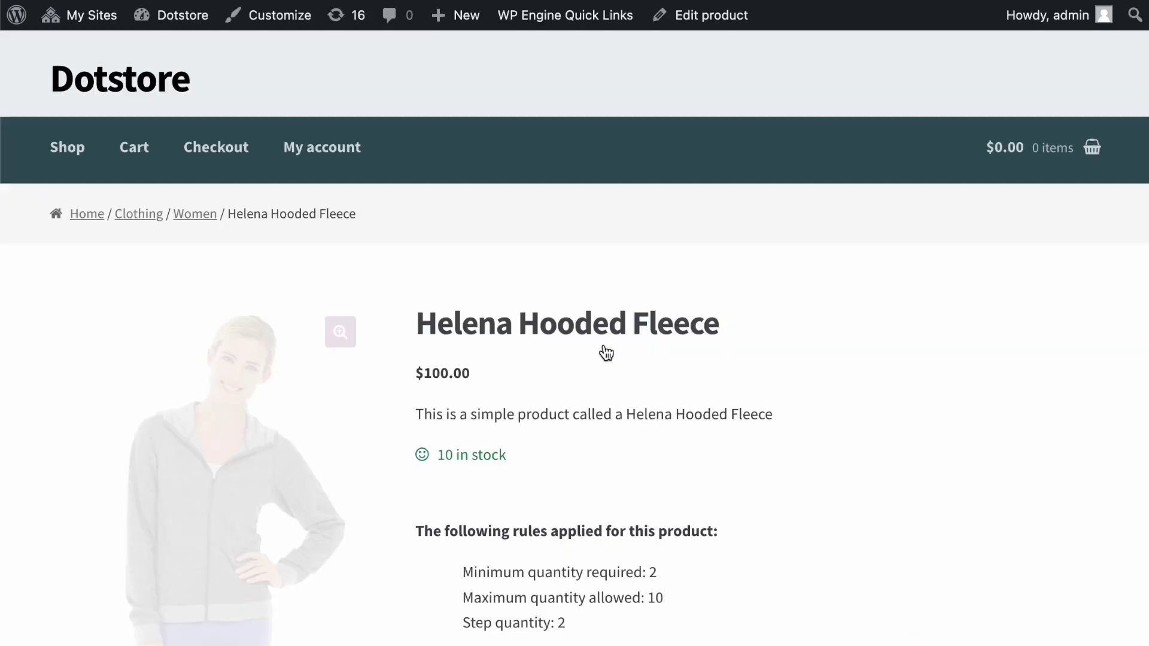
scroll(606, 353, down, 3)
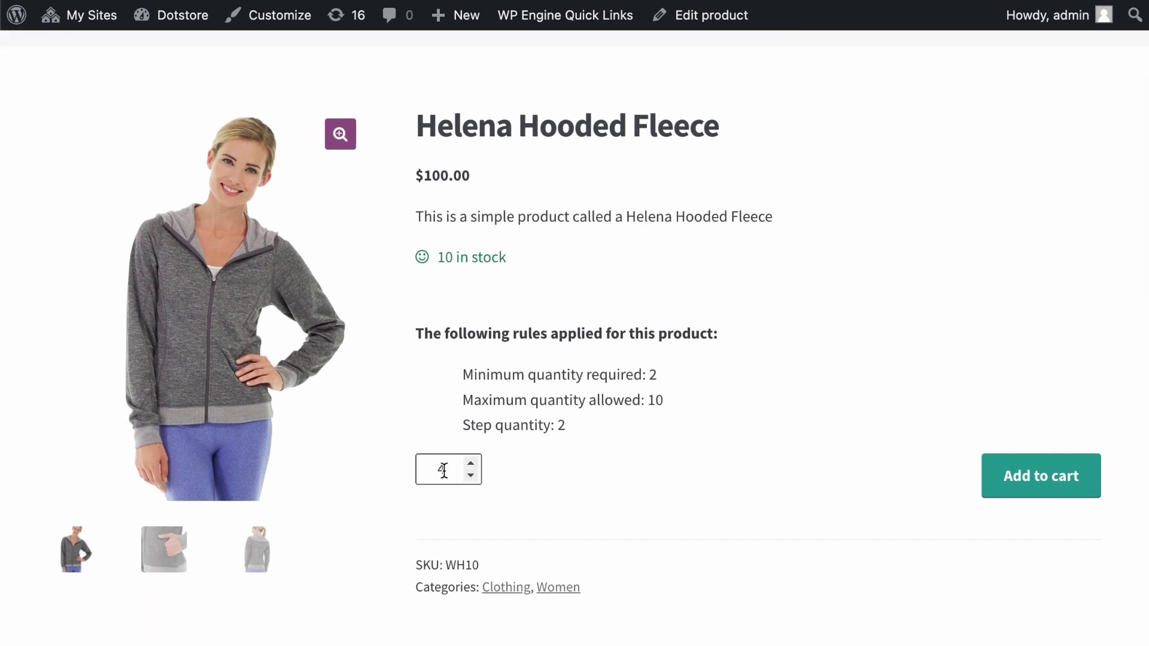
mouse_move(440, 469)
Highlight the minimum-quantity rule line, then add the fleece to the cart at a raised quantity.
double_click(499, 375)
drag(499, 374, 680, 387)
click(681, 388)
double_click(471, 463)
click(1054, 474)
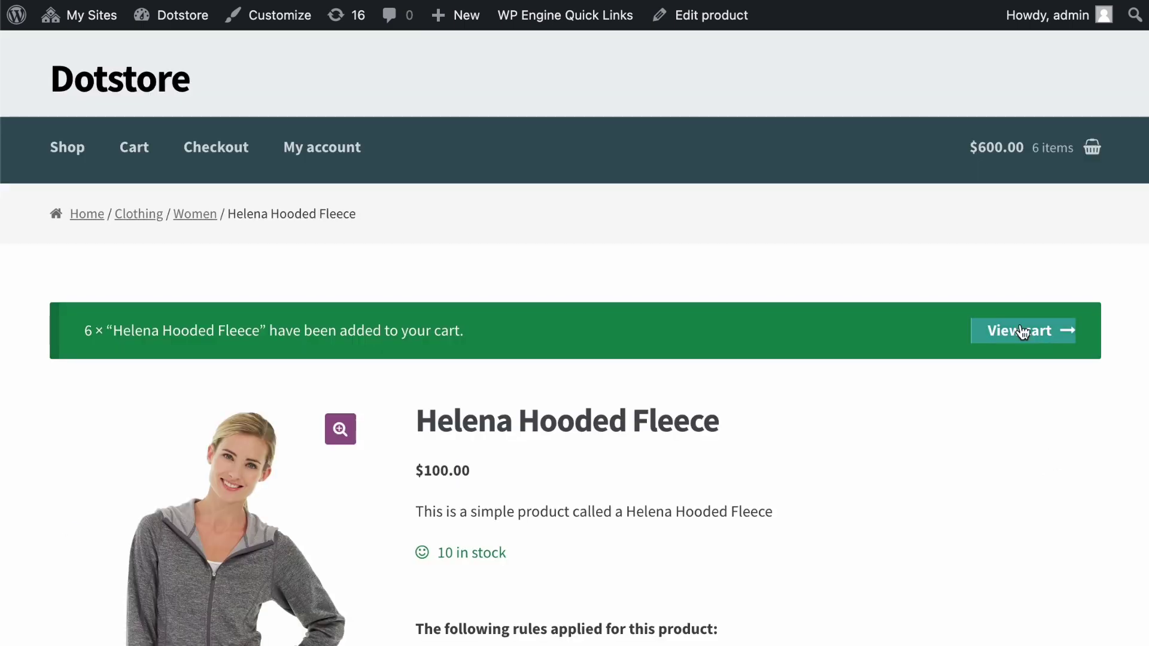
scroll(705, 364, down, 7)
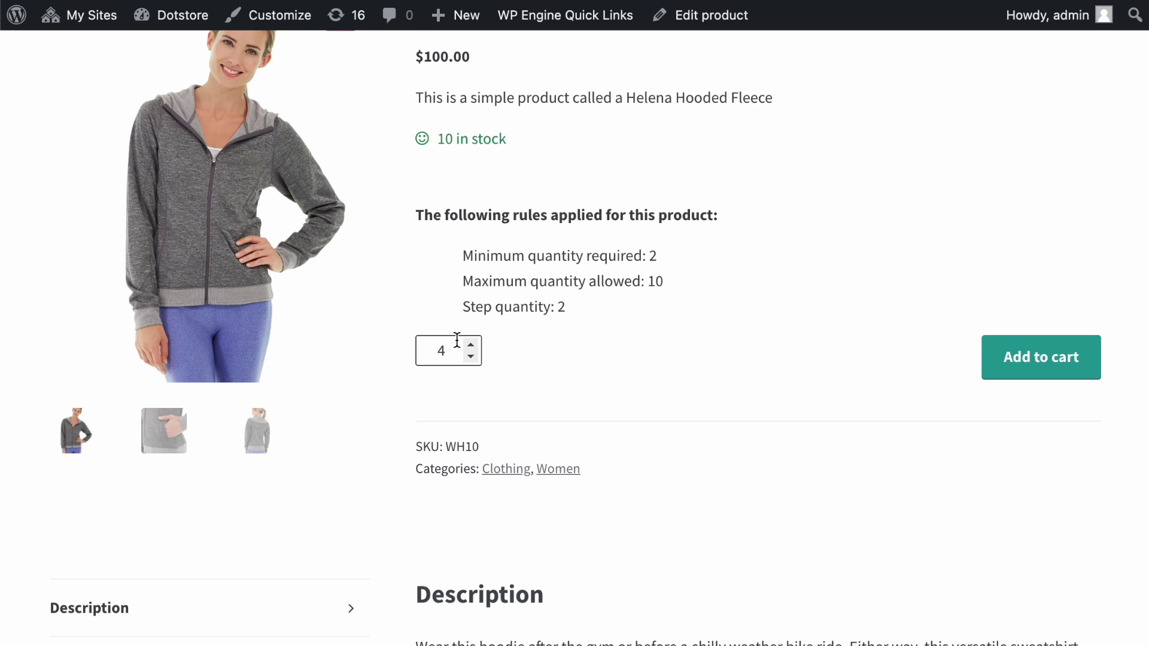
Raise the fleece quantity to 8 and try adding it, triggering the maximum-limit error.
click(477, 346)
click(477, 346)
click(1047, 358)
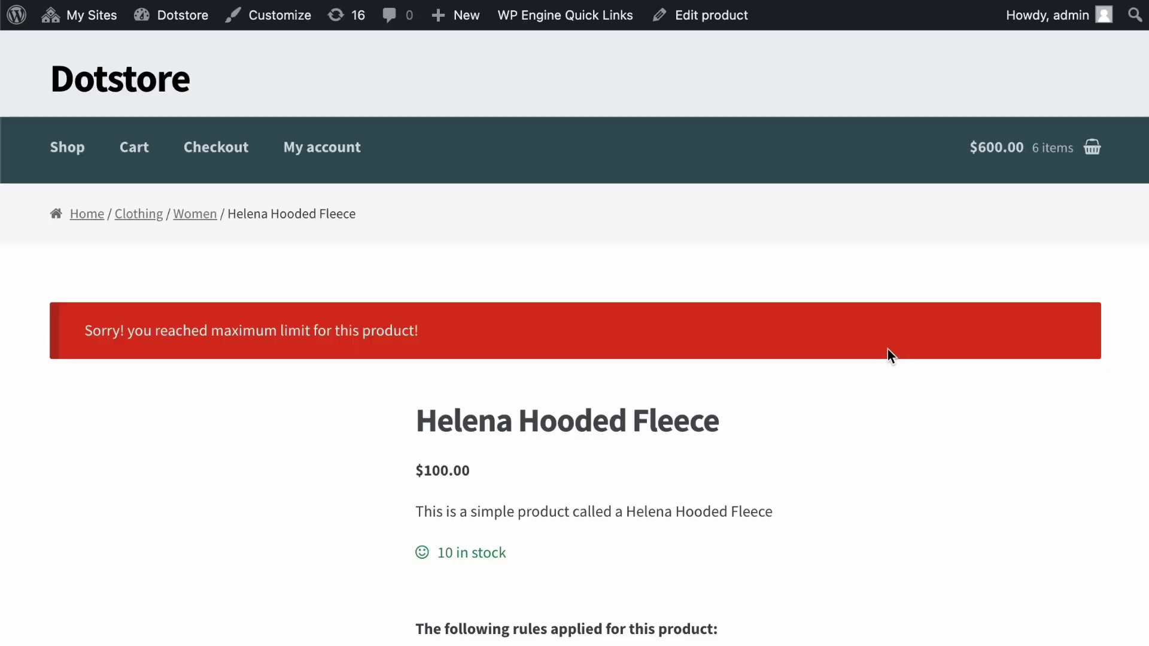
scroll(834, 386, down, 3)
scroll(835, 386, down, 1)
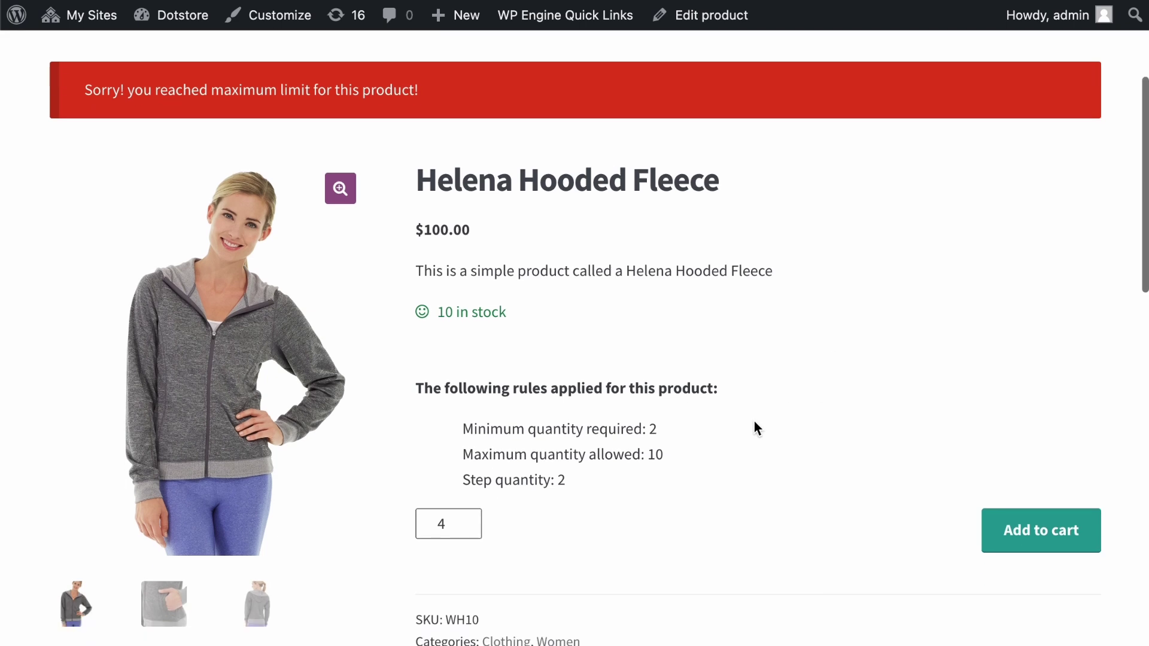
Highlight the maximum allowed quantity of 10 and check the mini-cart still at $600.00.
double_click(656, 454)
drag(655, 447, 533, 450)
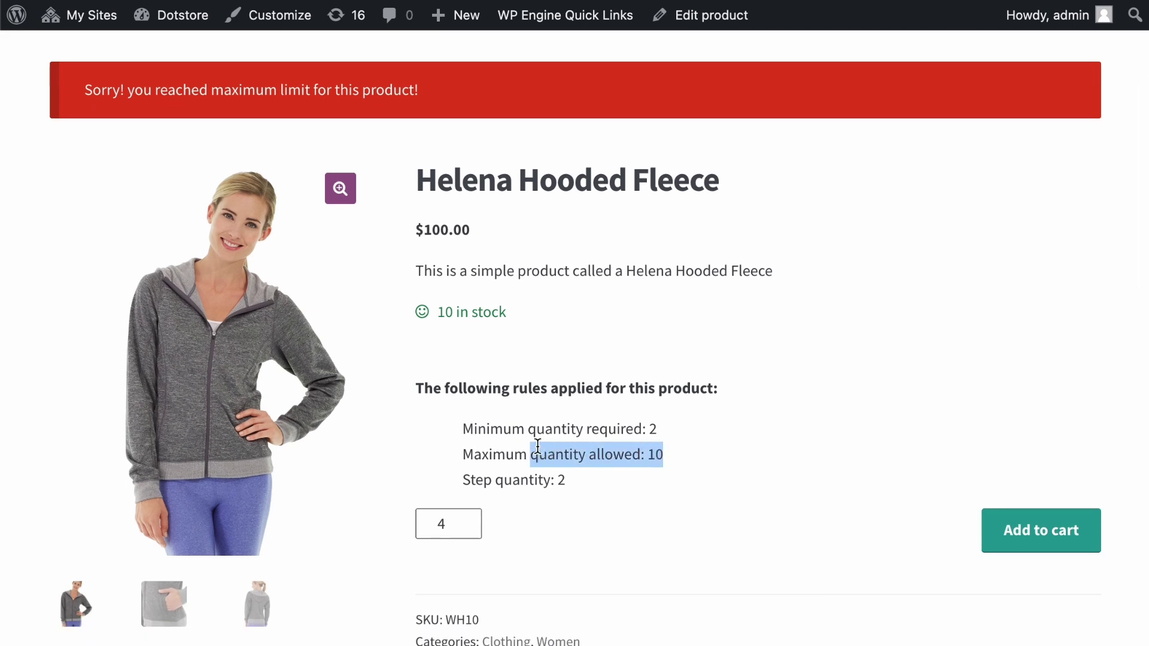
scroll(580, 251, up, 1)
scroll(580, 267, up, 2)
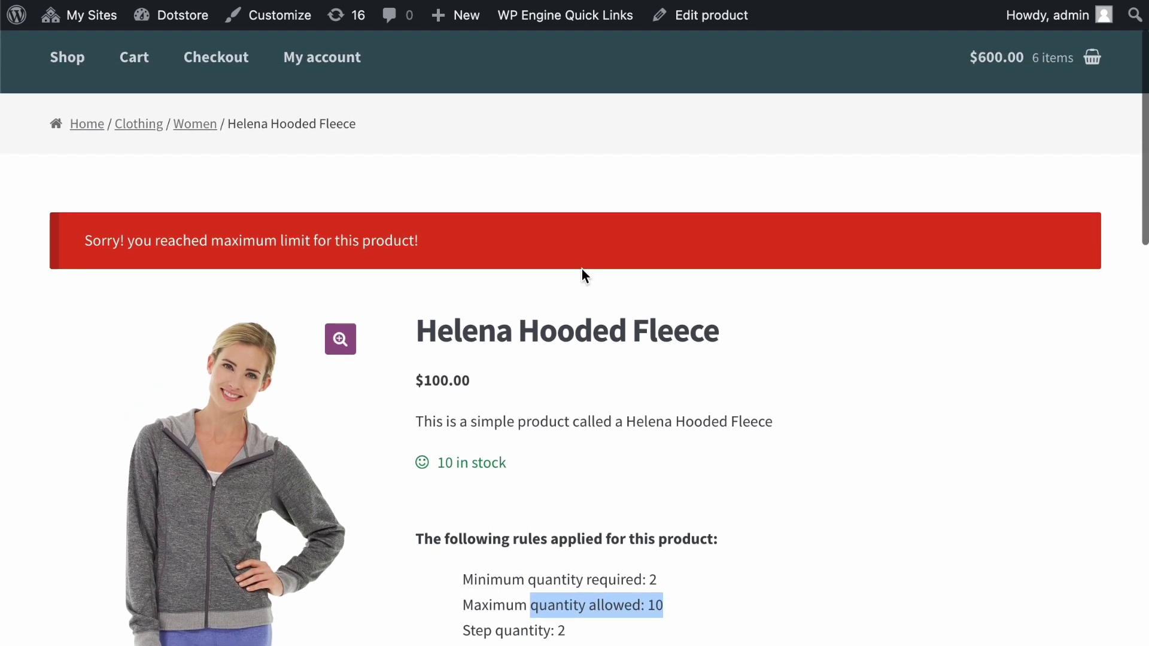
scroll(616, 449, down, 3)
click(629, 423)
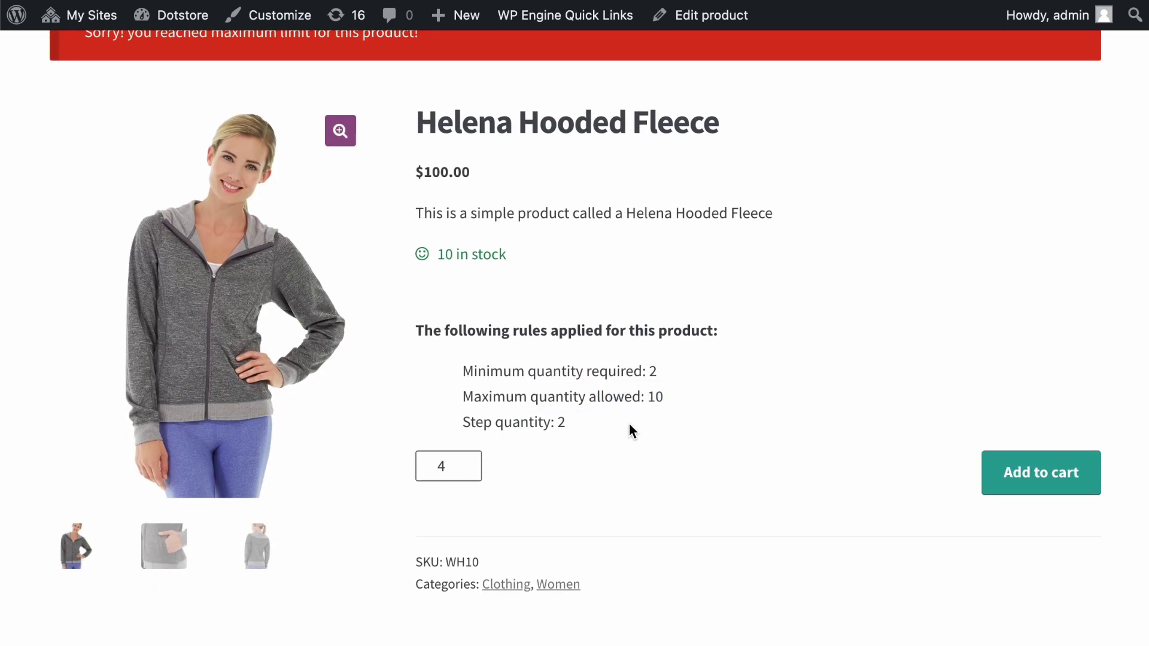
scroll(630, 422, up, 4)
mouse_move(1036, 86)
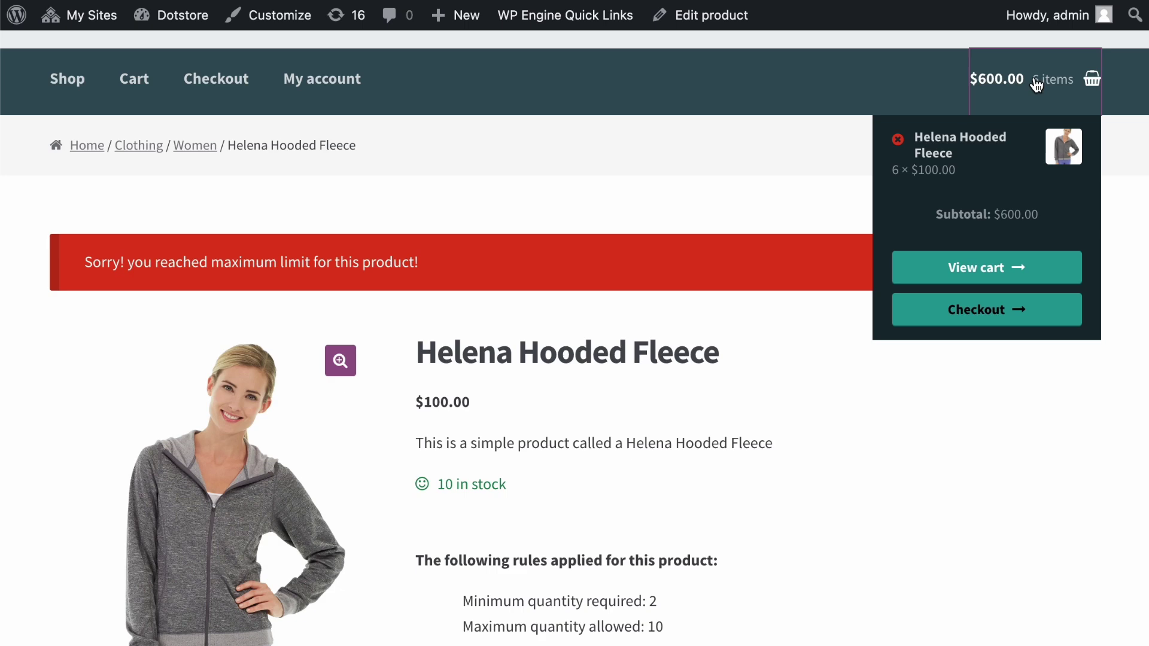
Open the cart and review the minimum order quantity 10 warning and the checkout rules table.
click(1036, 85)
scroll(896, 353, down, 2)
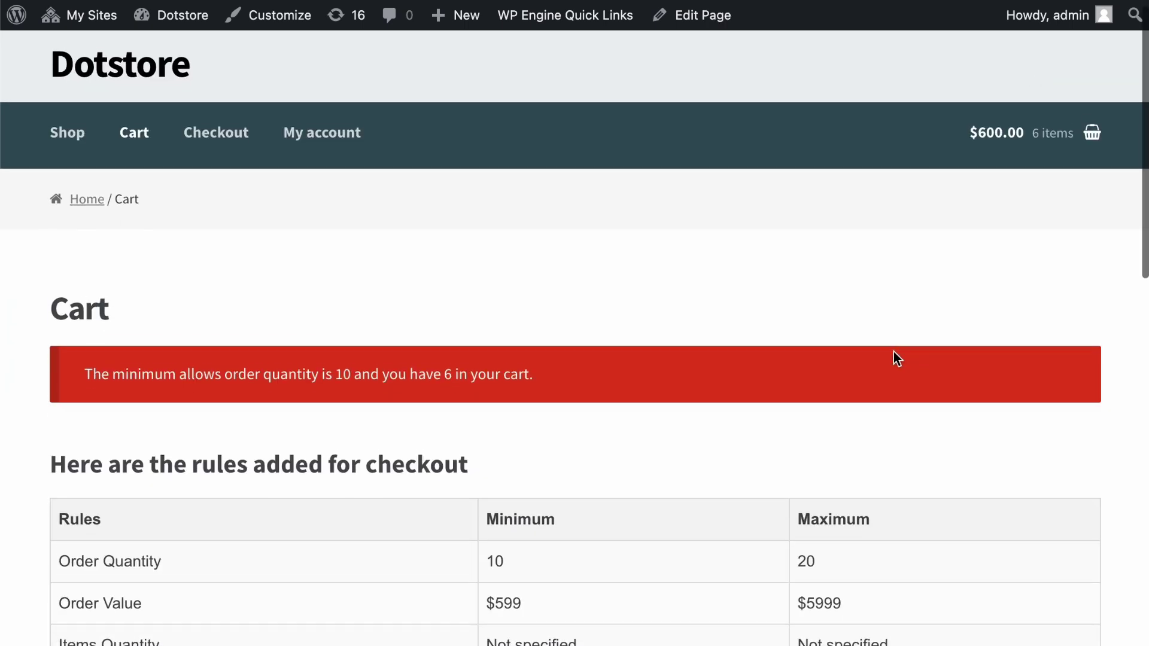
scroll(893, 352, down, 5)
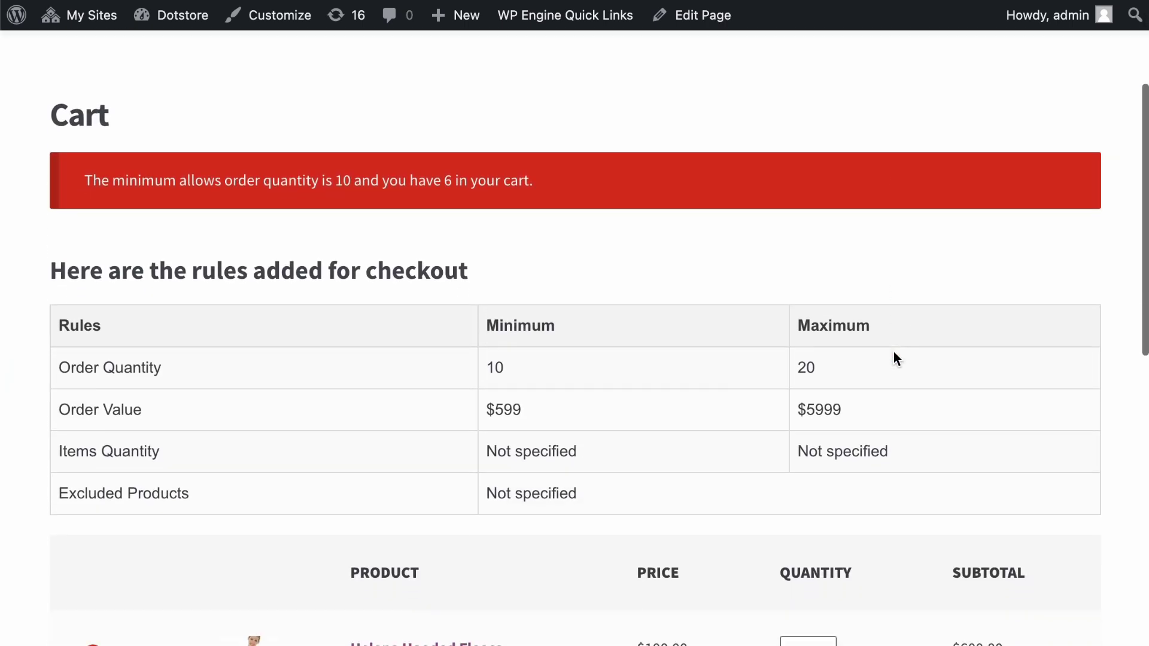
scroll(893, 352, down, 6)
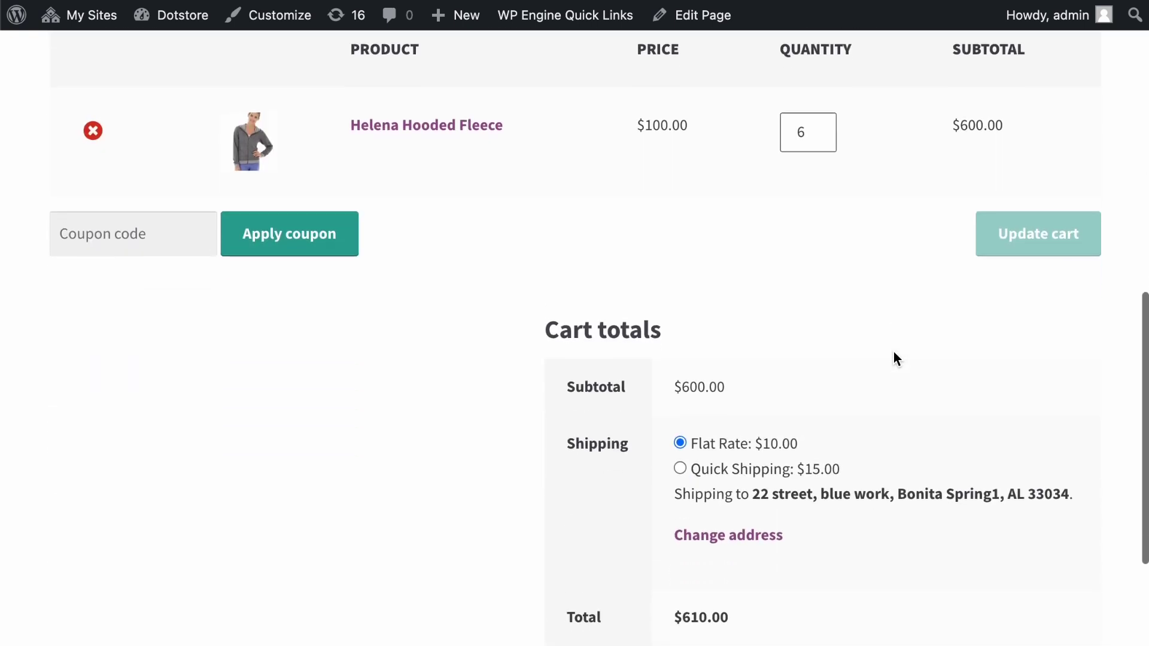
scroll(893, 352, up, 5)
scroll(893, 358, up, 2)
scroll(639, 239, up, 1)
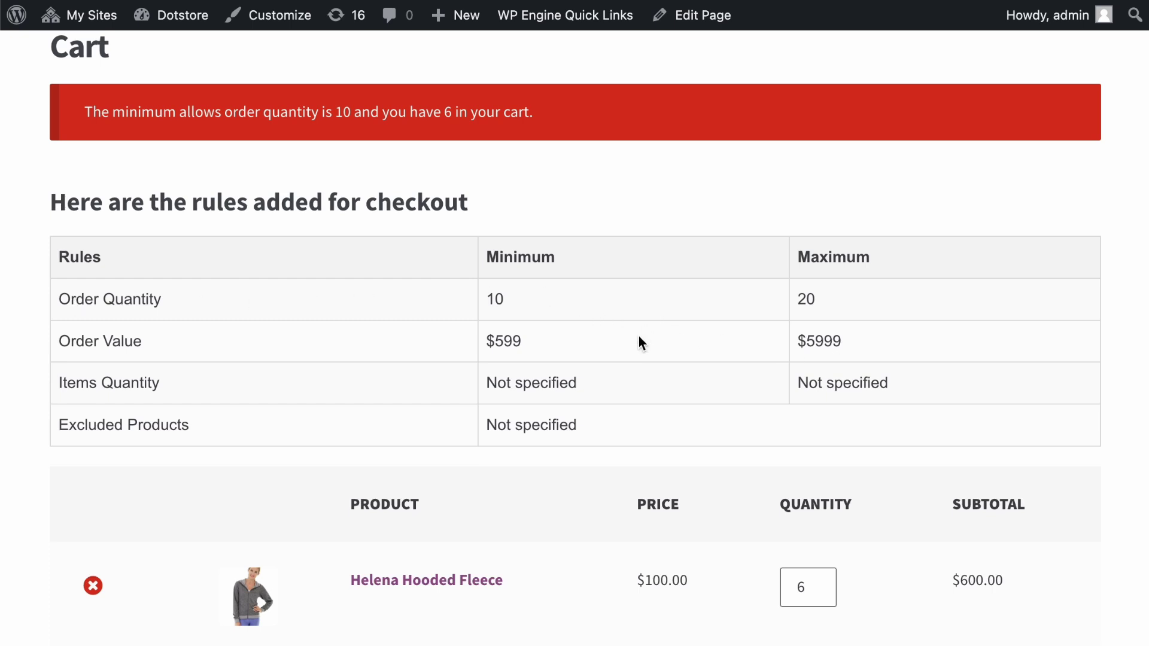
scroll(639, 337, down, 2)
scroll(639, 338, down, 1)
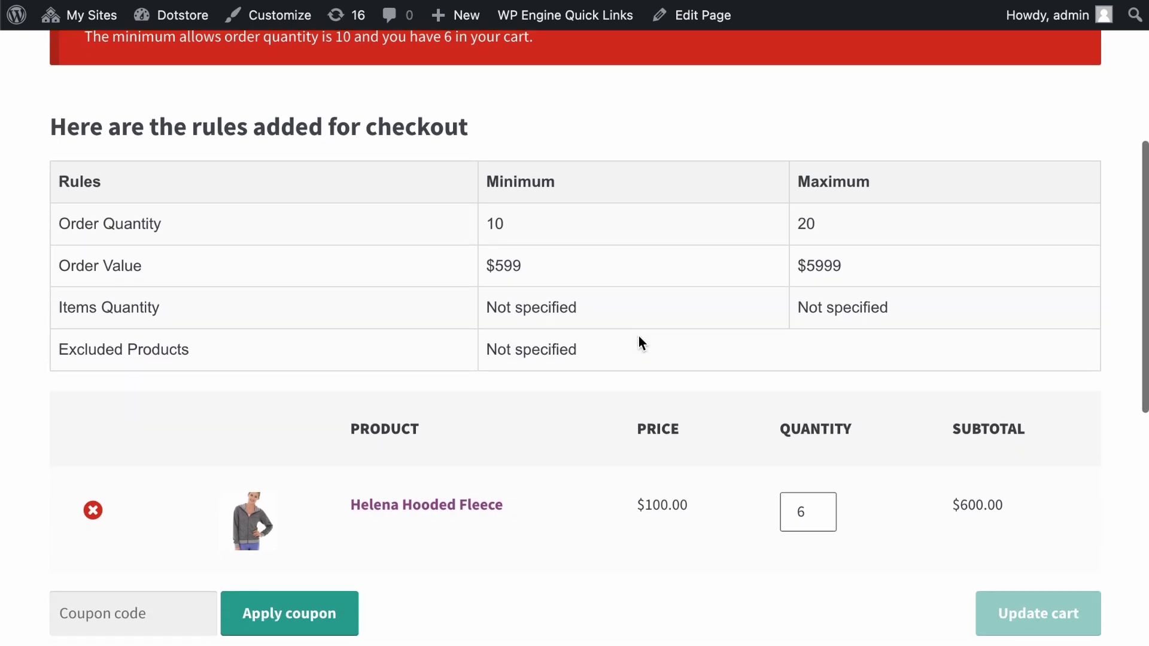
scroll(639, 338, down, 2)
scroll(640, 338, up, 1)
scroll(638, 342, up, 4)
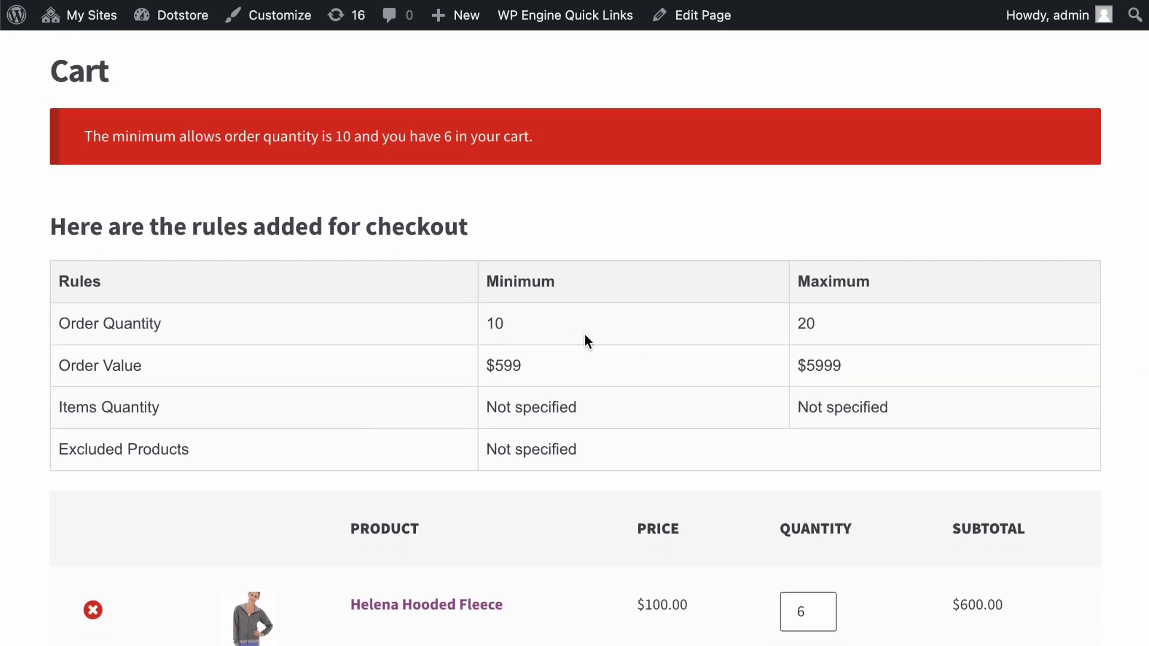
scroll(612, 371, down, 12)
scroll(613, 373, up, 4)
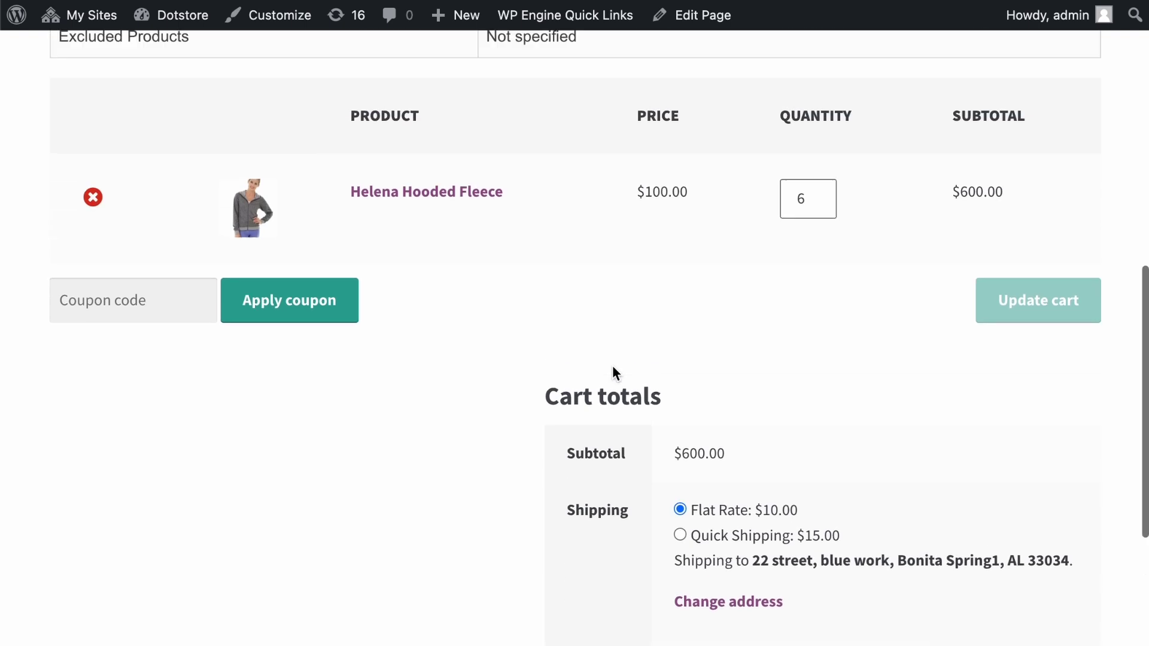
scroll(613, 365, up, 15)
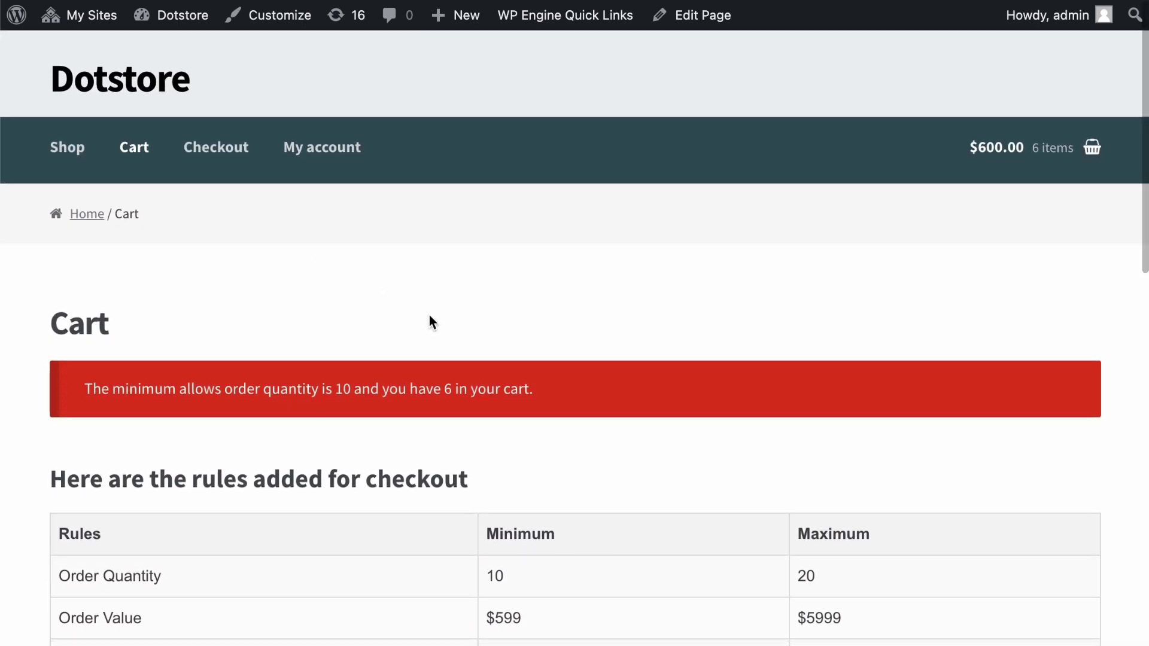
Add 8 Jupiter All-Weather Trainer units from the Shop and view the 14-item cart.
click(71, 170)
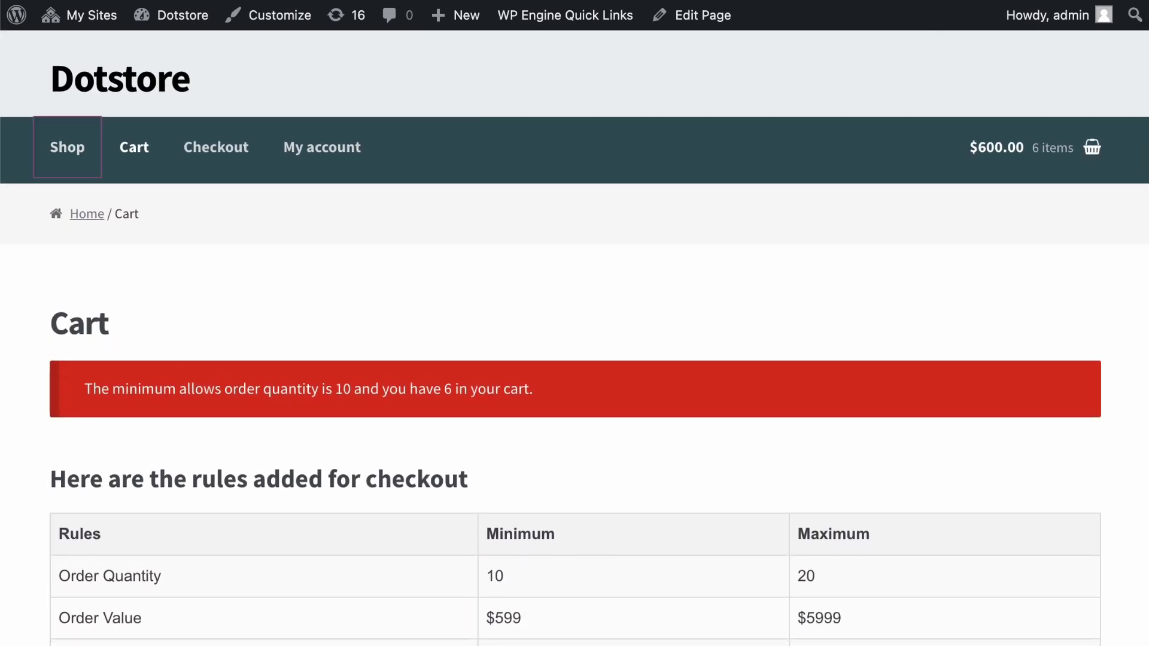
scroll(673, 418, down, 12)
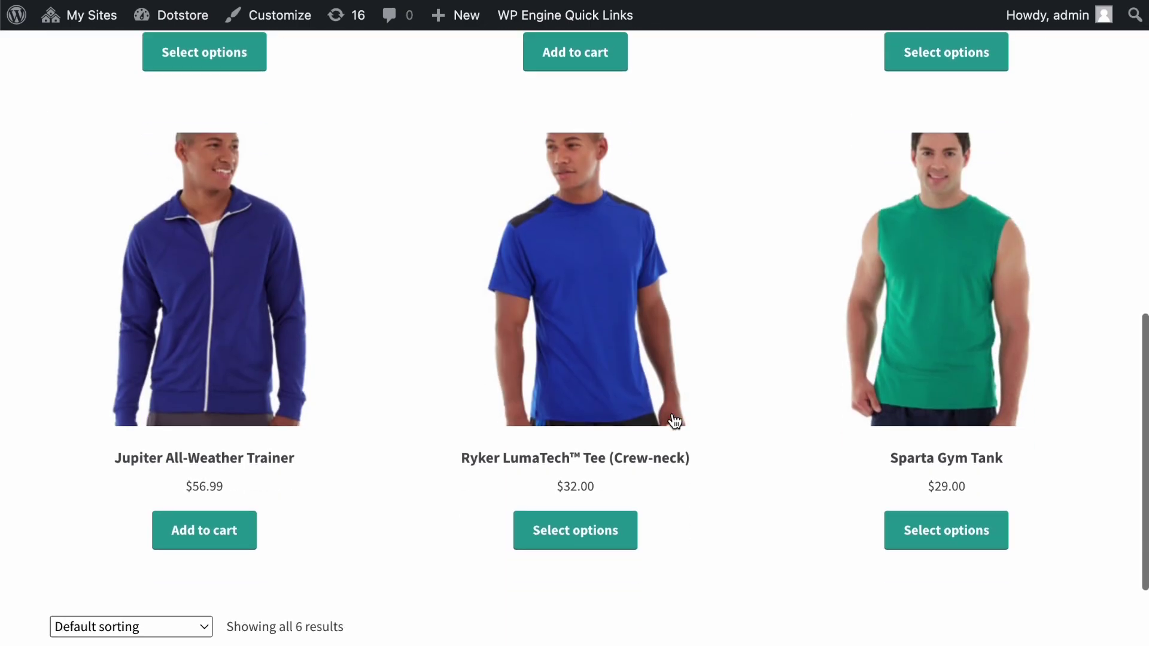
scroll(675, 421, down, 2)
click(177, 236)
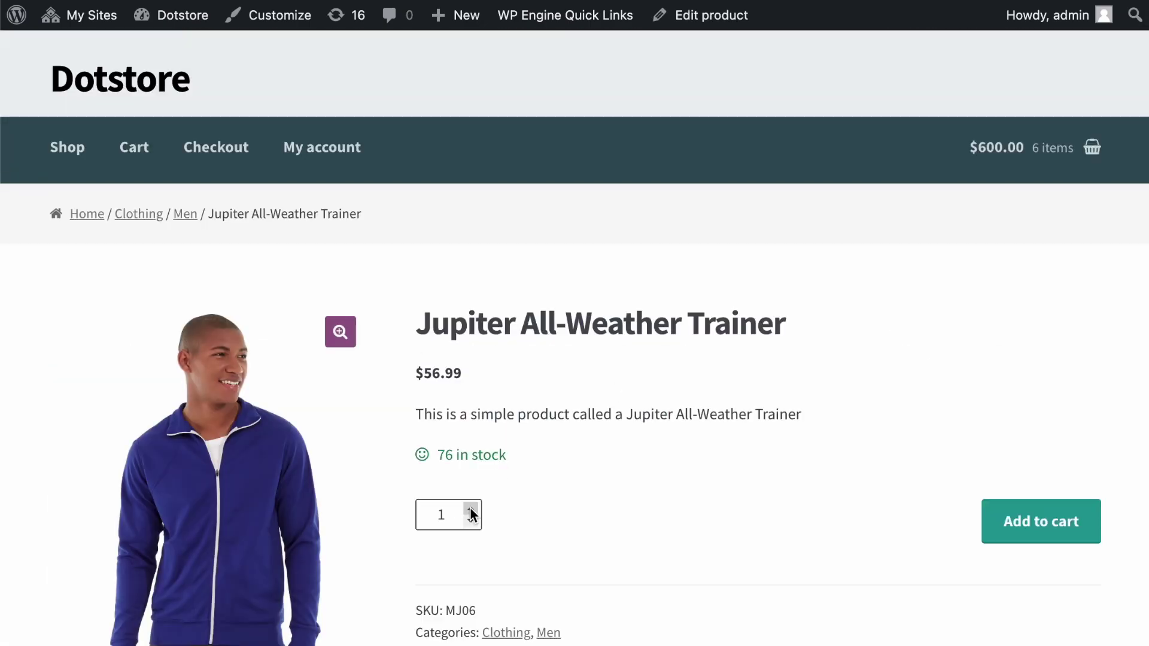
click(470, 509)
click(470, 508)
click(470, 508)
click(471, 509)
click(470, 508)
click(471, 510)
click(471, 509)
click(1044, 538)
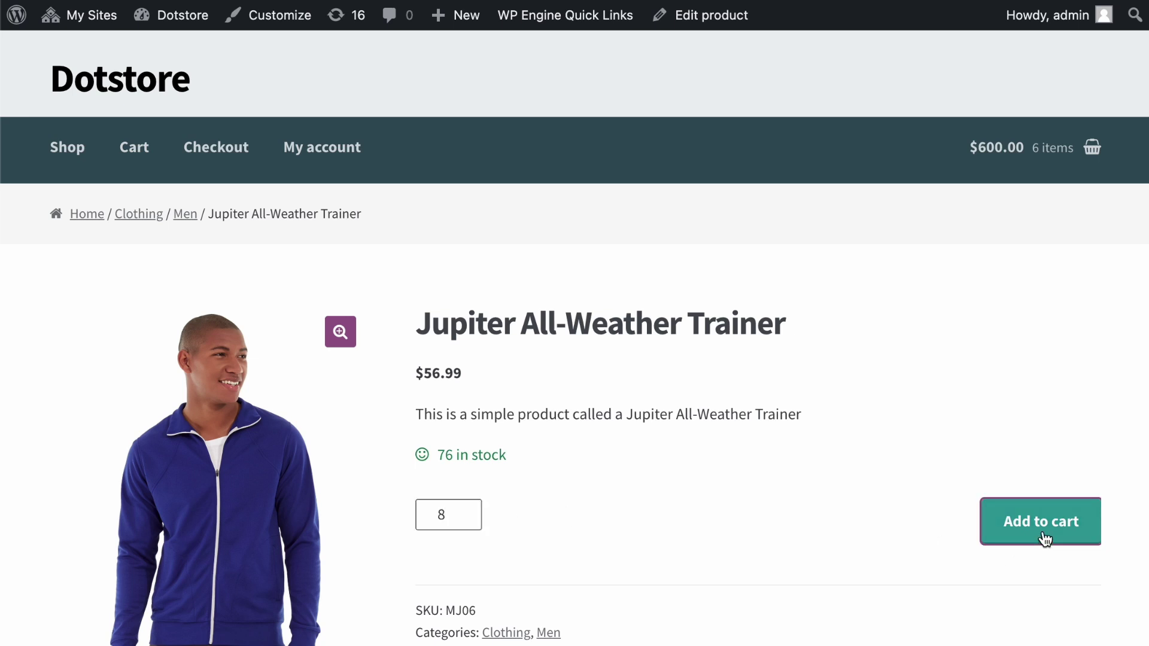
click(1046, 338)
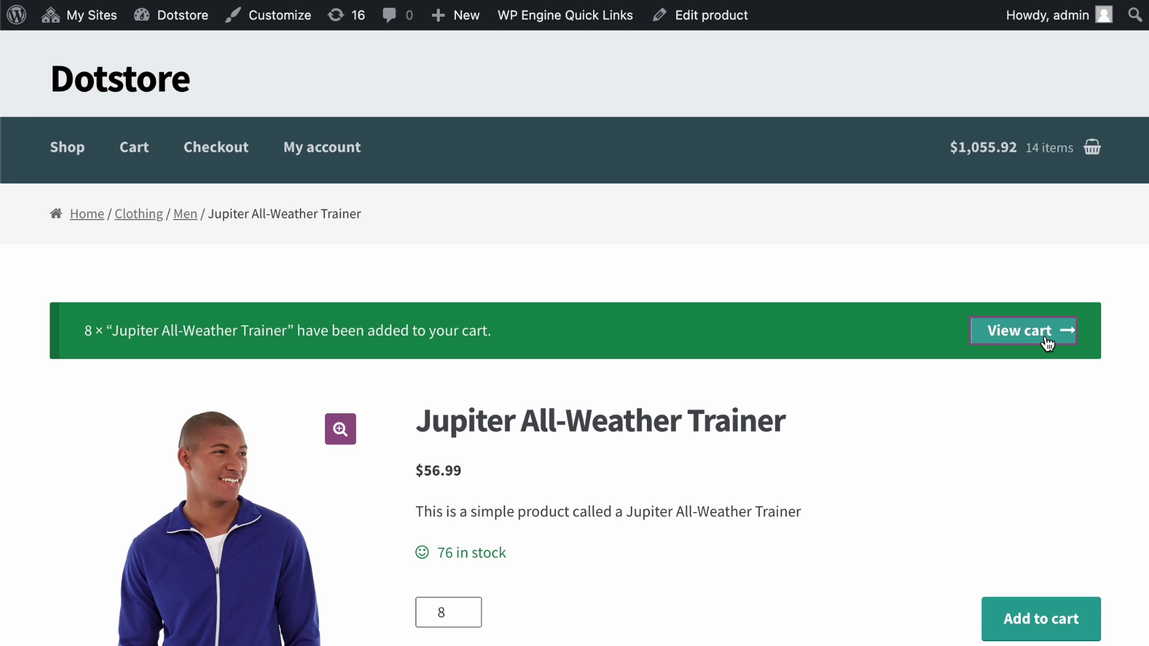
Scroll down to Cart totals and proceed to checkout with the 14-item order.
scroll(855, 375, down, 1)
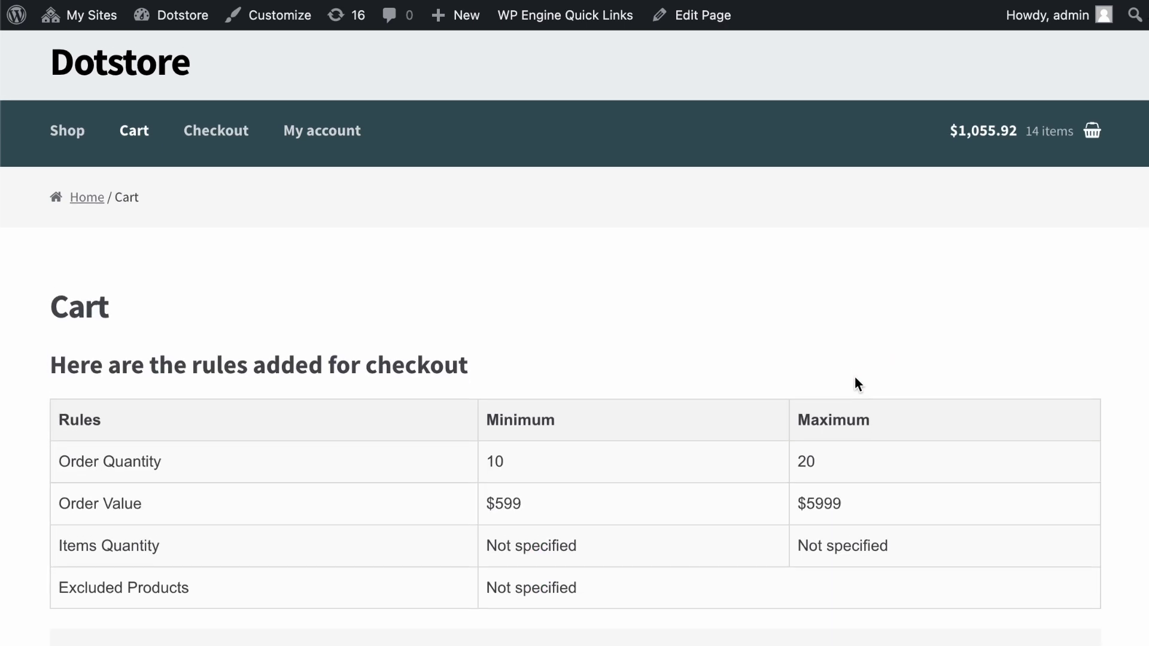
scroll(856, 378, down, 6)
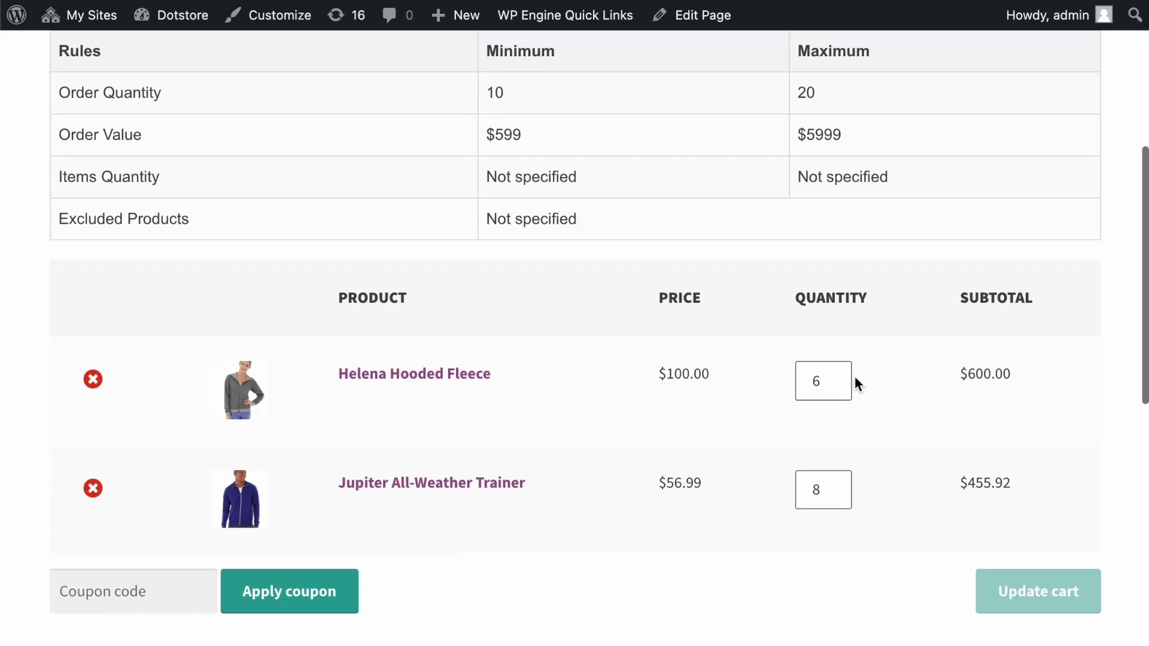
scroll(854, 374, up, 1)
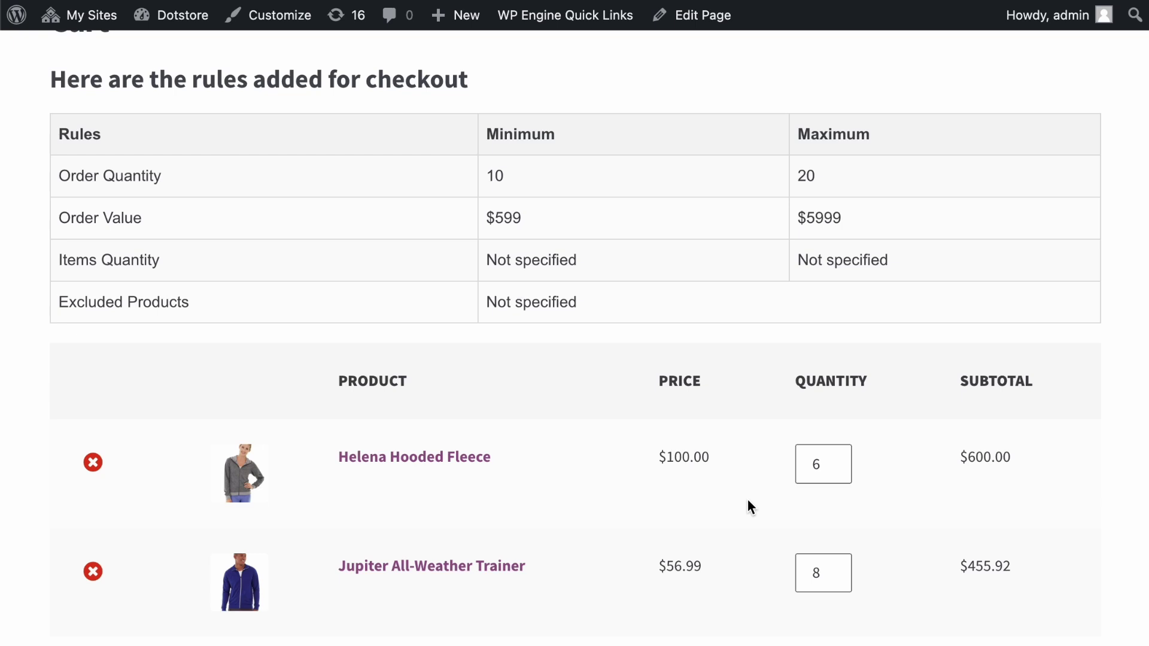
scroll(842, 296, down, 10)
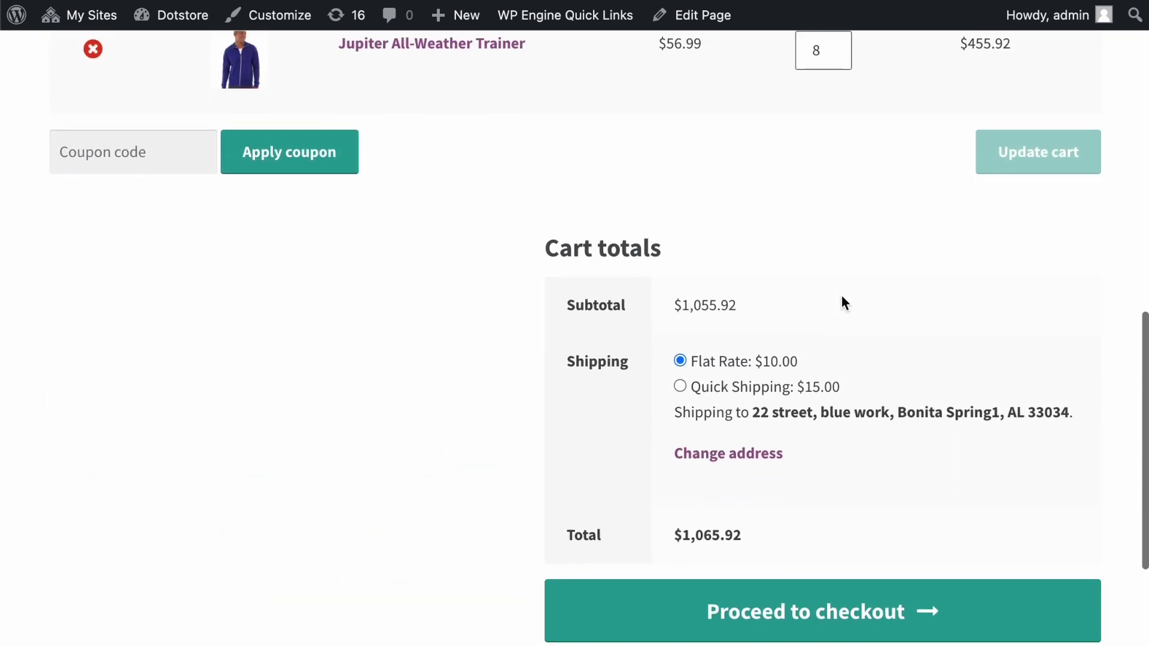
click(800, 426)
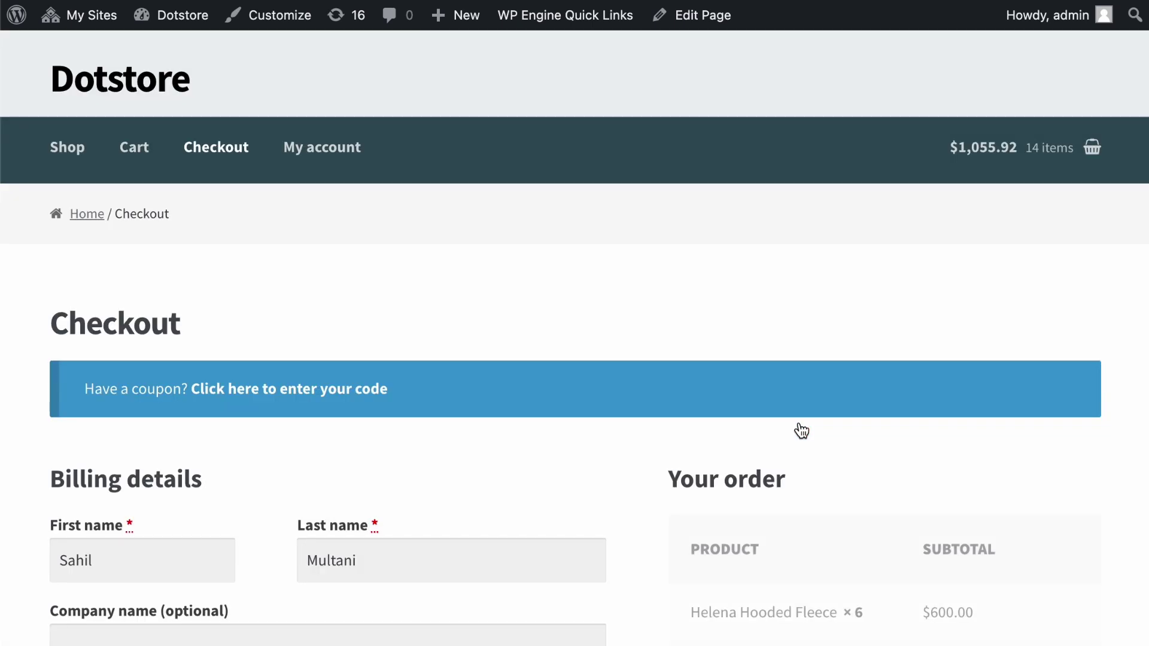
Submit the prefilled checkout with direct bank transfer to order both products.
scroll(802, 430, down, 2)
scroll(802, 430, down, 4)
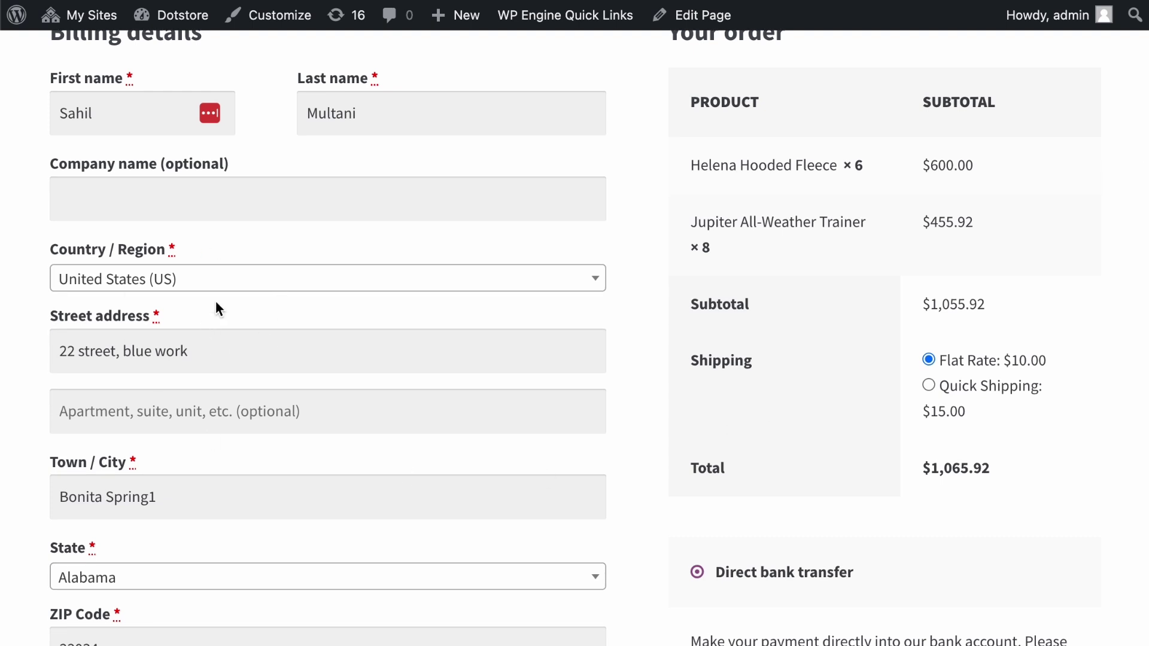
scroll(215, 301, down, 3)
scroll(216, 300, down, 5)
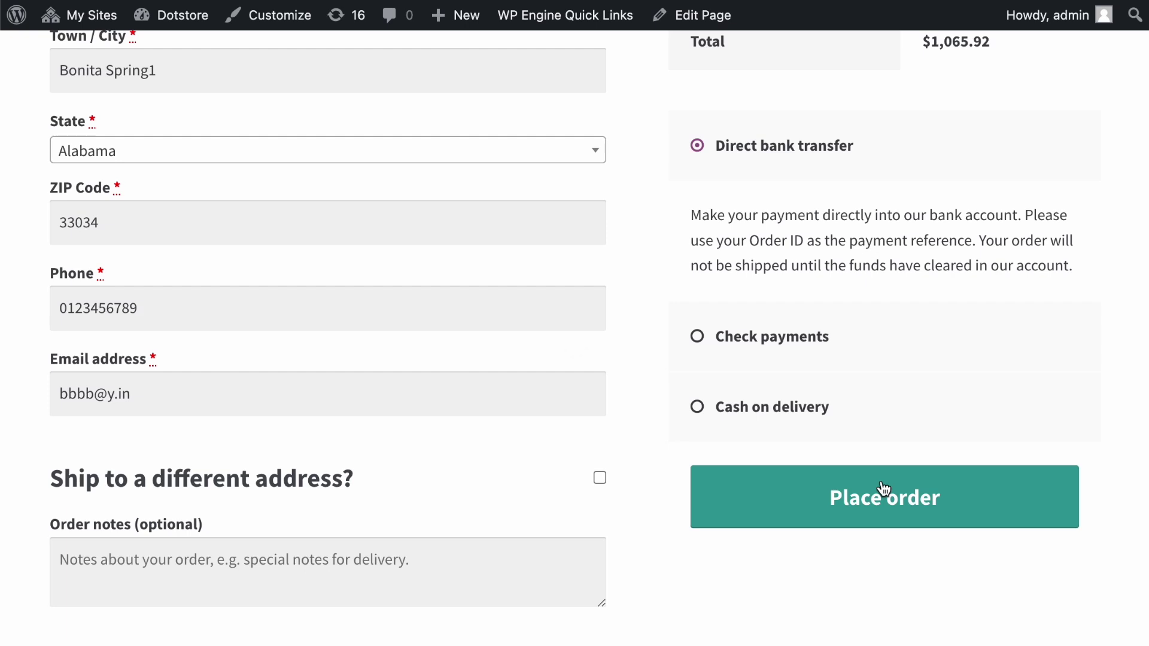
click(884, 489)
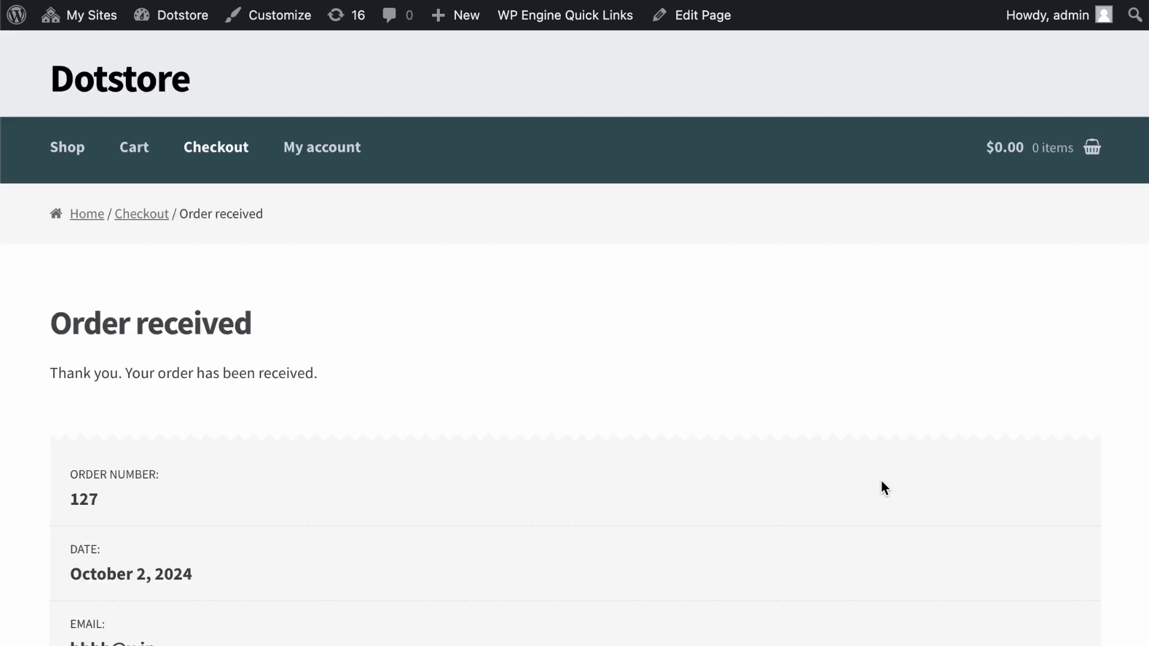
scroll(881, 479, down, 12)
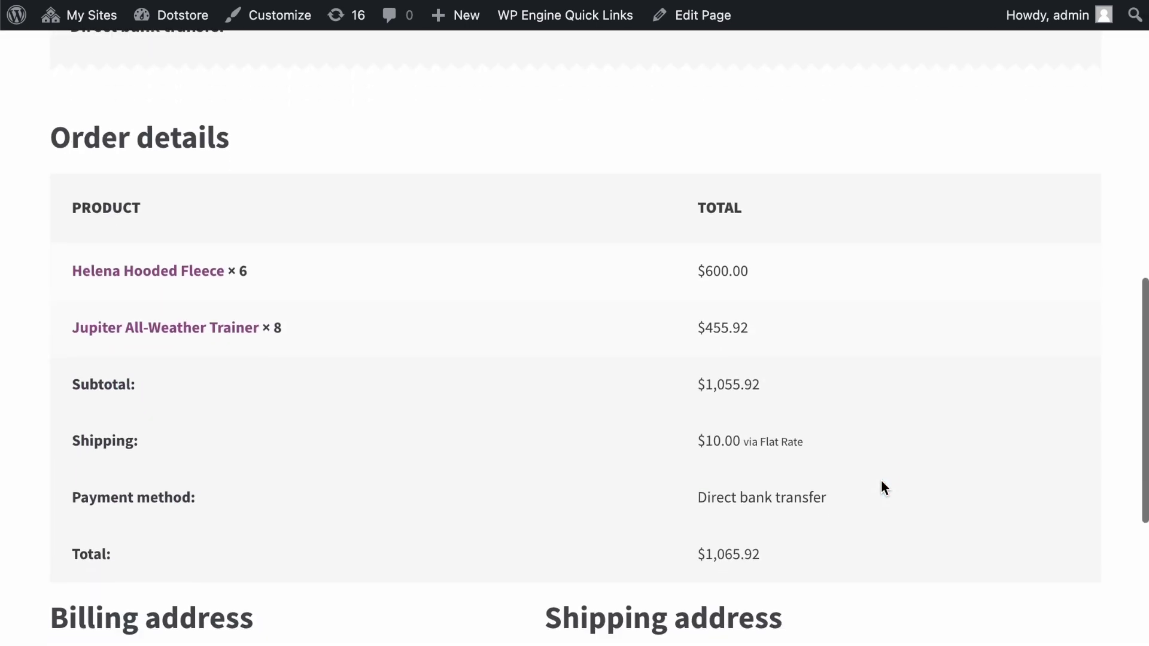
scroll(881, 480, up, 9)
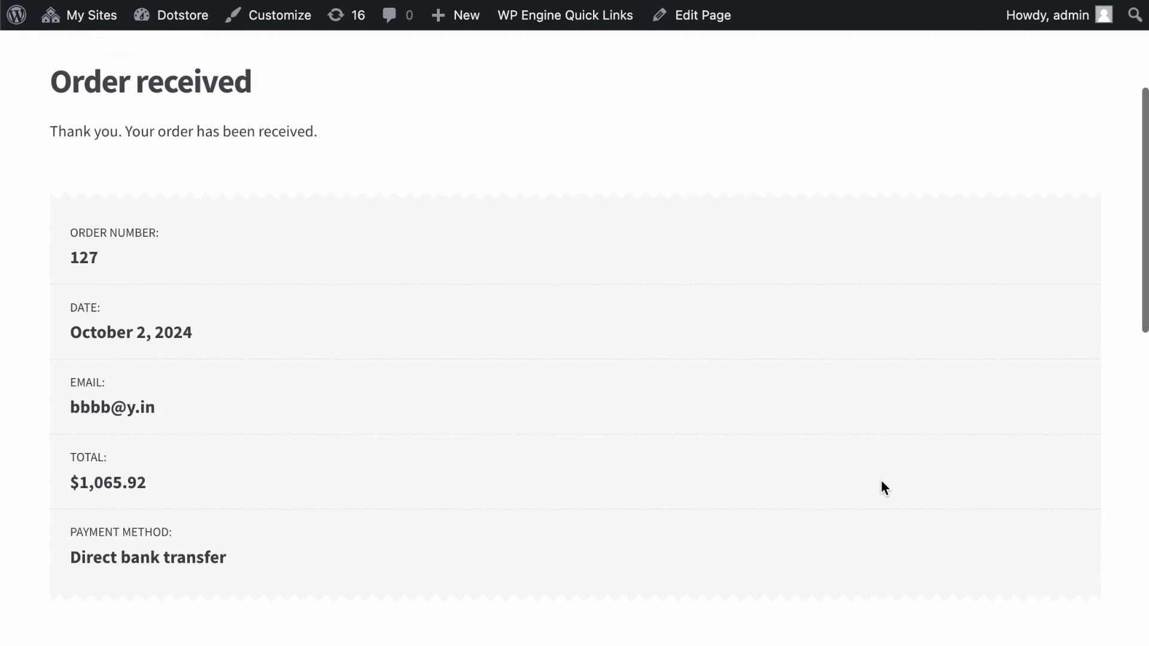
scroll(881, 480, up, 4)
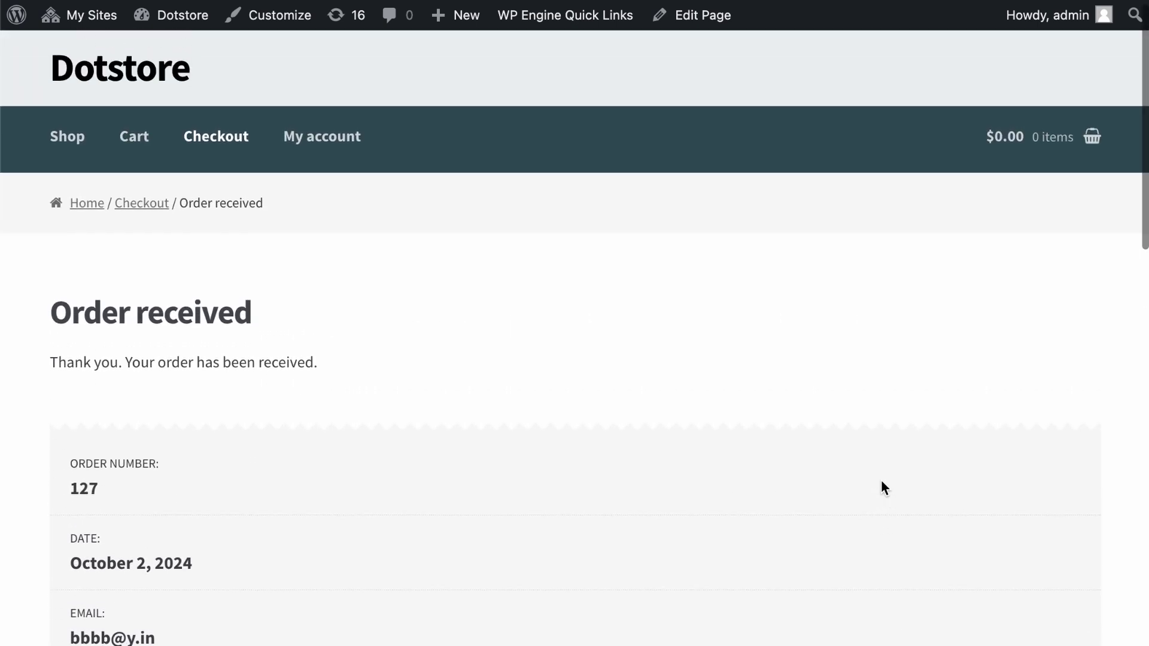